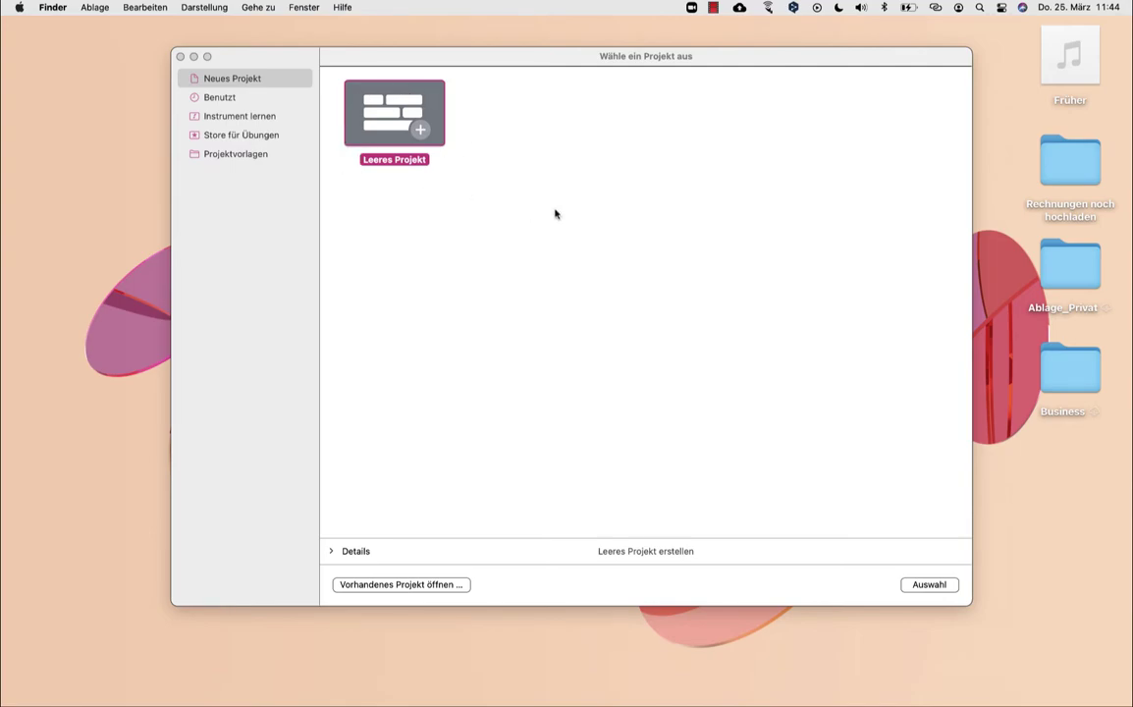
# Create an empty project with a microphone audio track and hide the sound library.
pyautogui.click(931, 586)
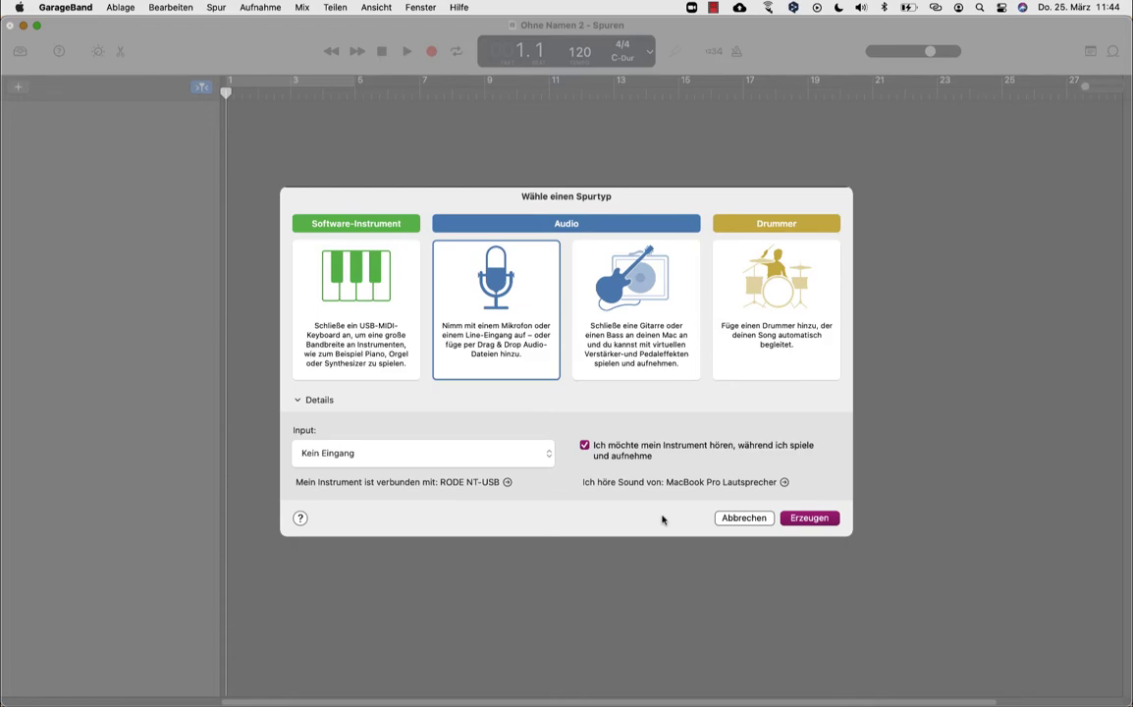
pyautogui.click(810, 518)
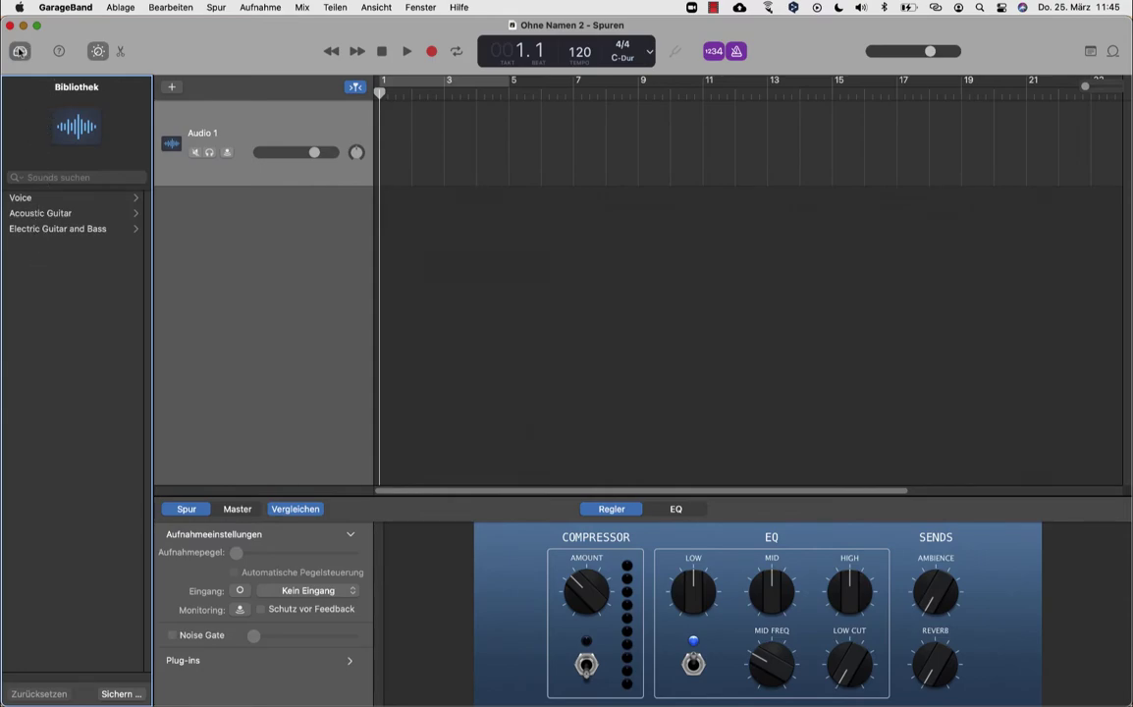
pyautogui.click(20, 51)
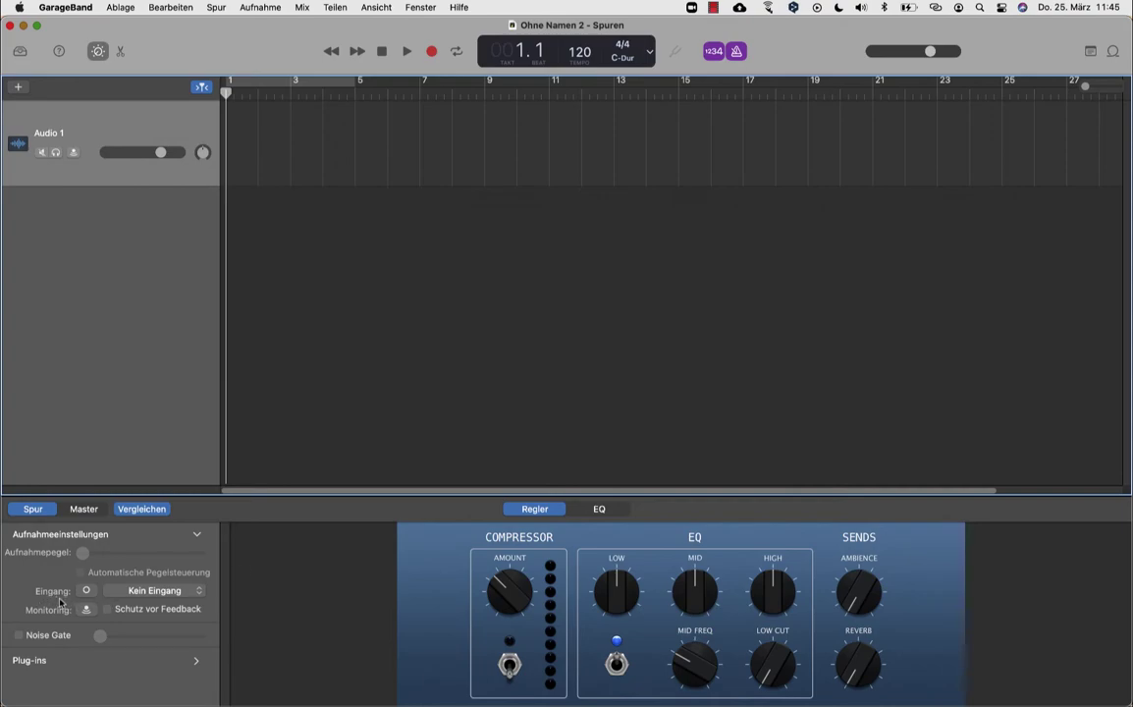
# Set the Audio 1 track's recording input to 1 (RODE NT-USB).
pyautogui.click(185, 594)
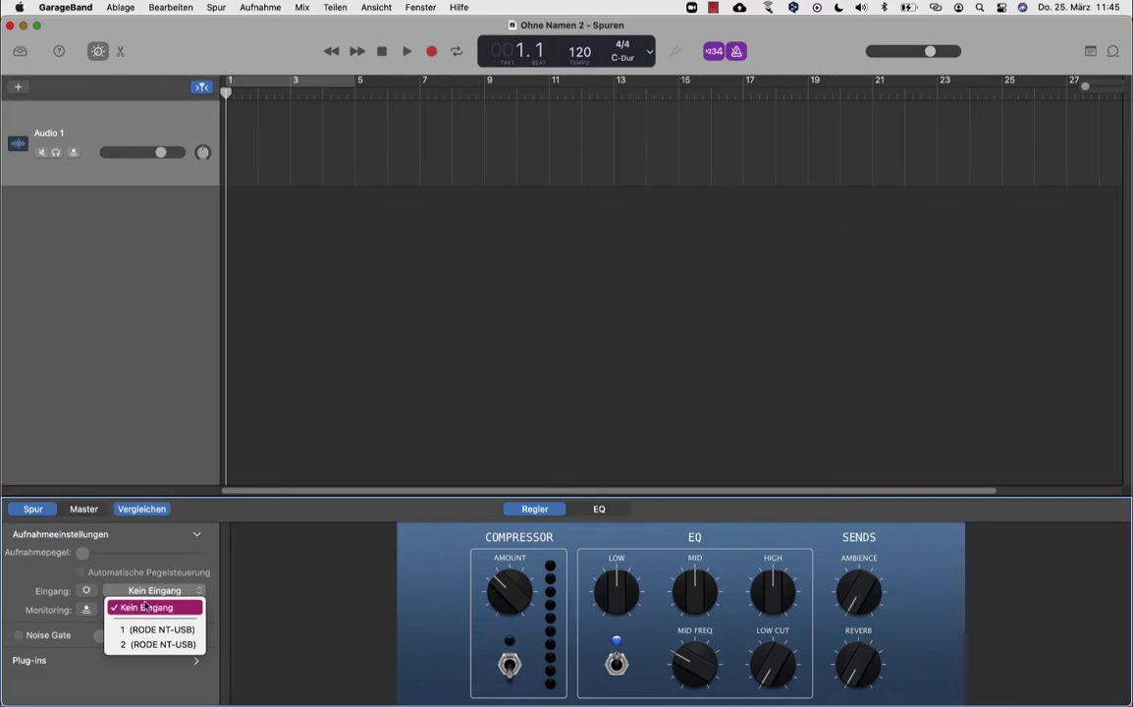
pyautogui.click(205, 593)
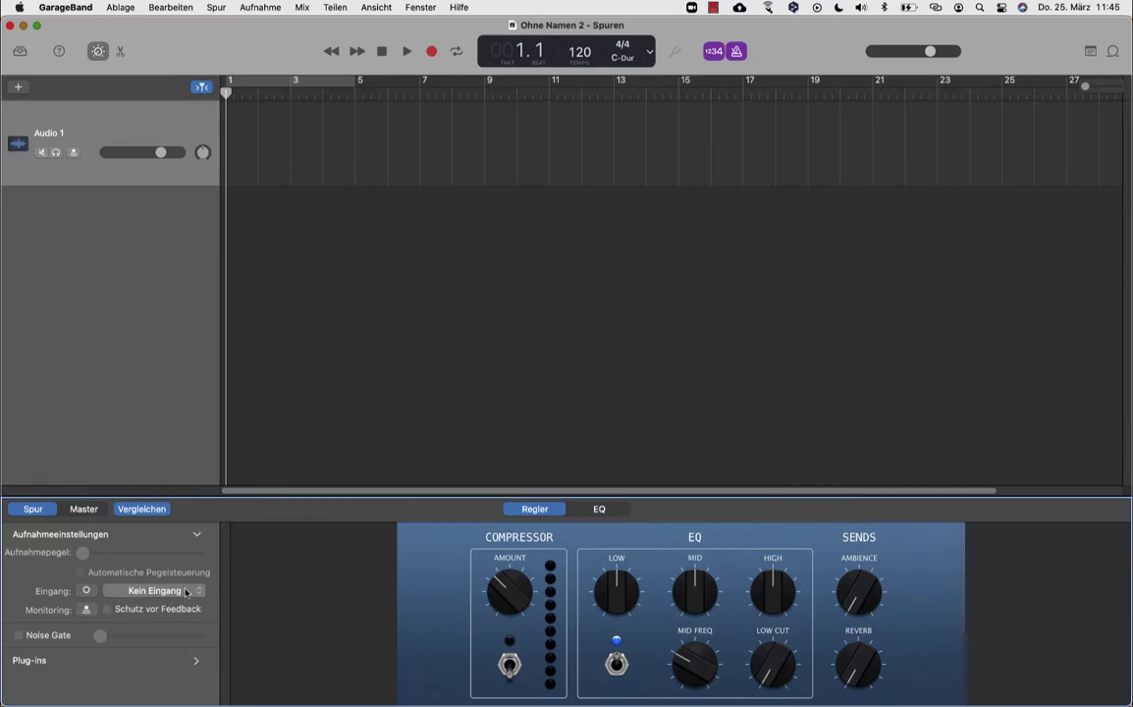
pyautogui.click(187, 594)
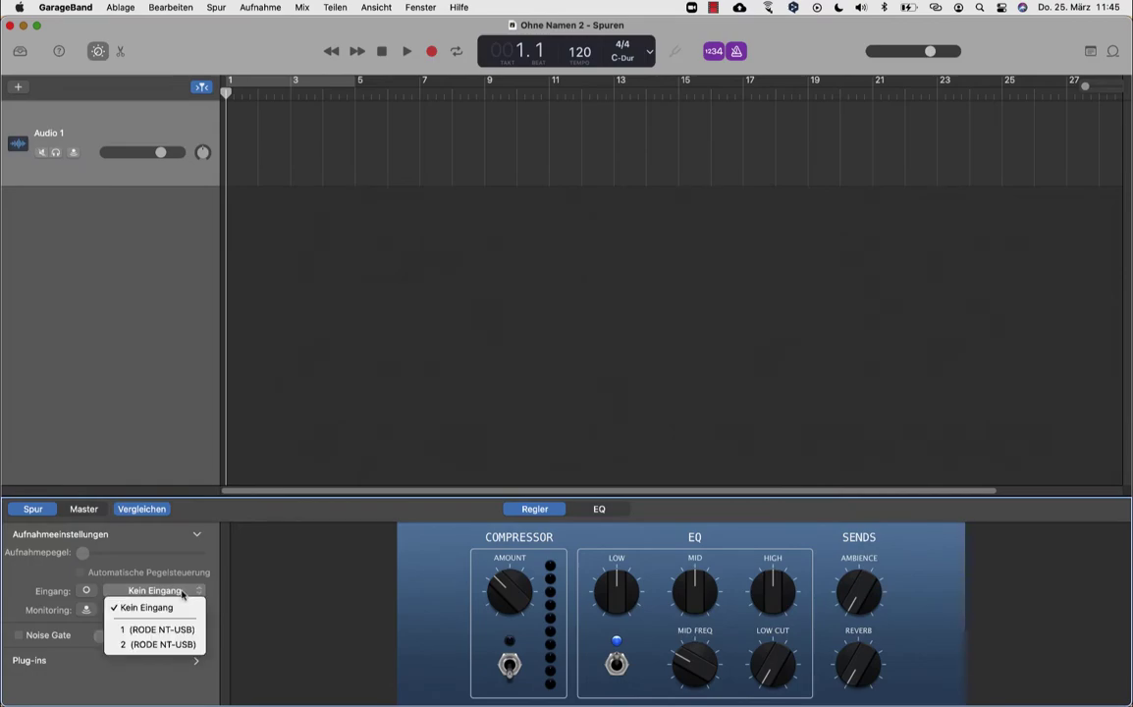
pyautogui.click(163, 629)
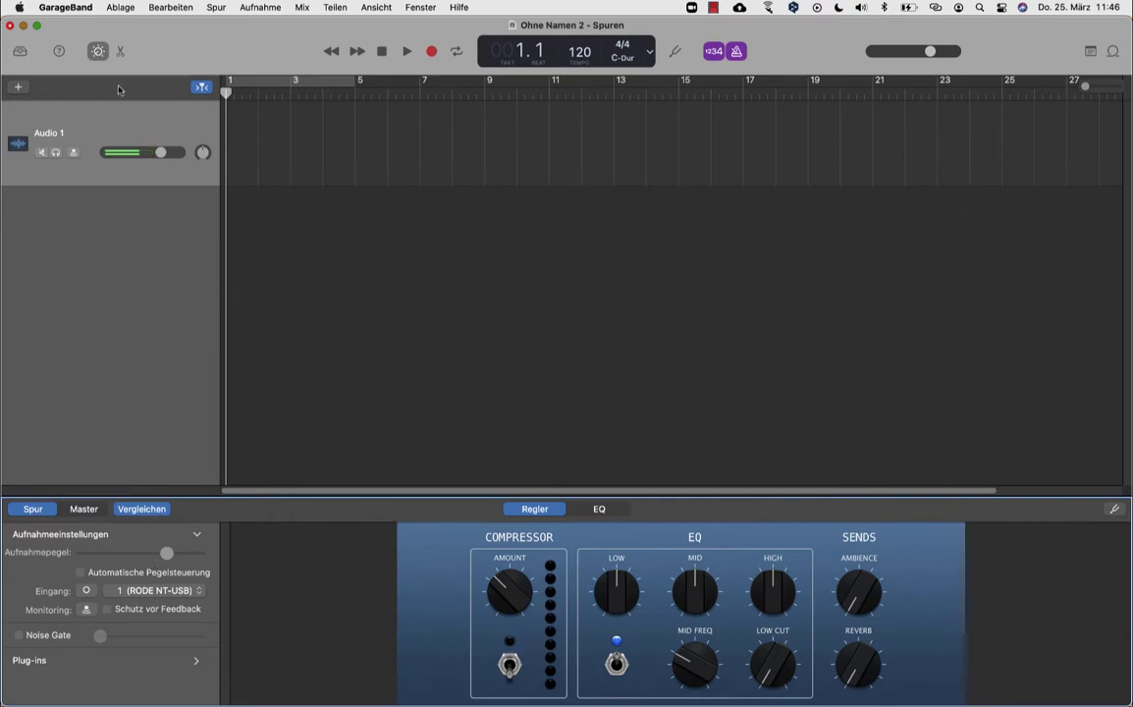
# Hide the smart controls and turn off both the metronome and the count-in.
pyautogui.click(97, 52)
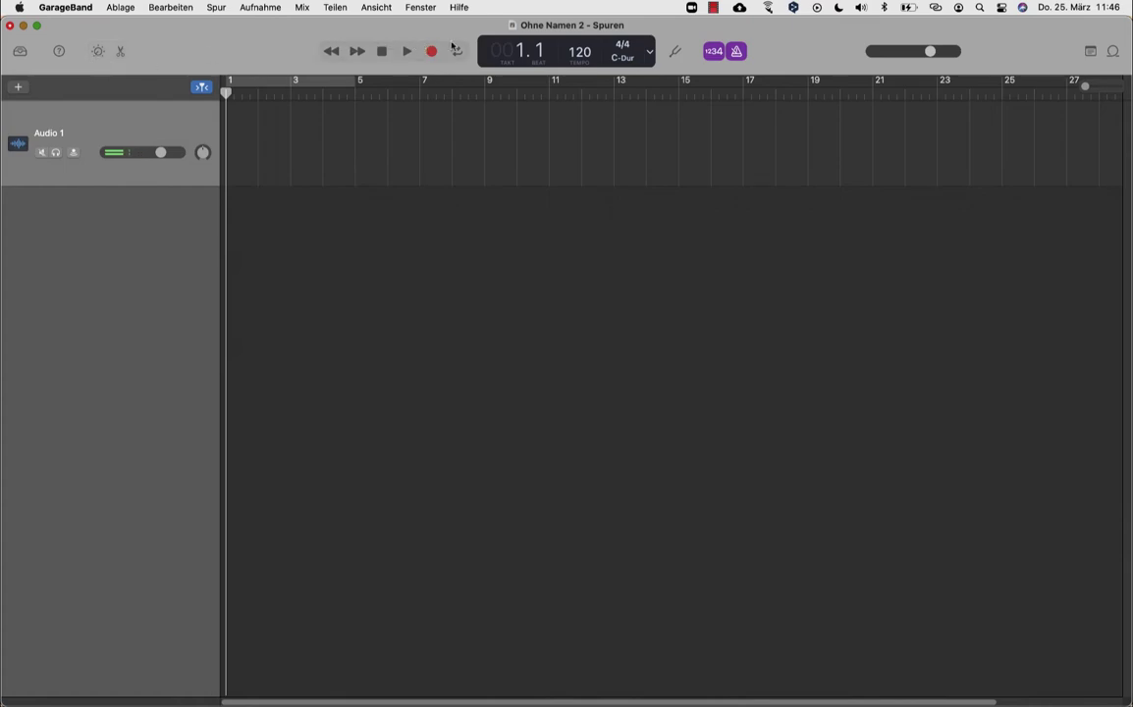
pyautogui.click(735, 53)
pyautogui.click(716, 53)
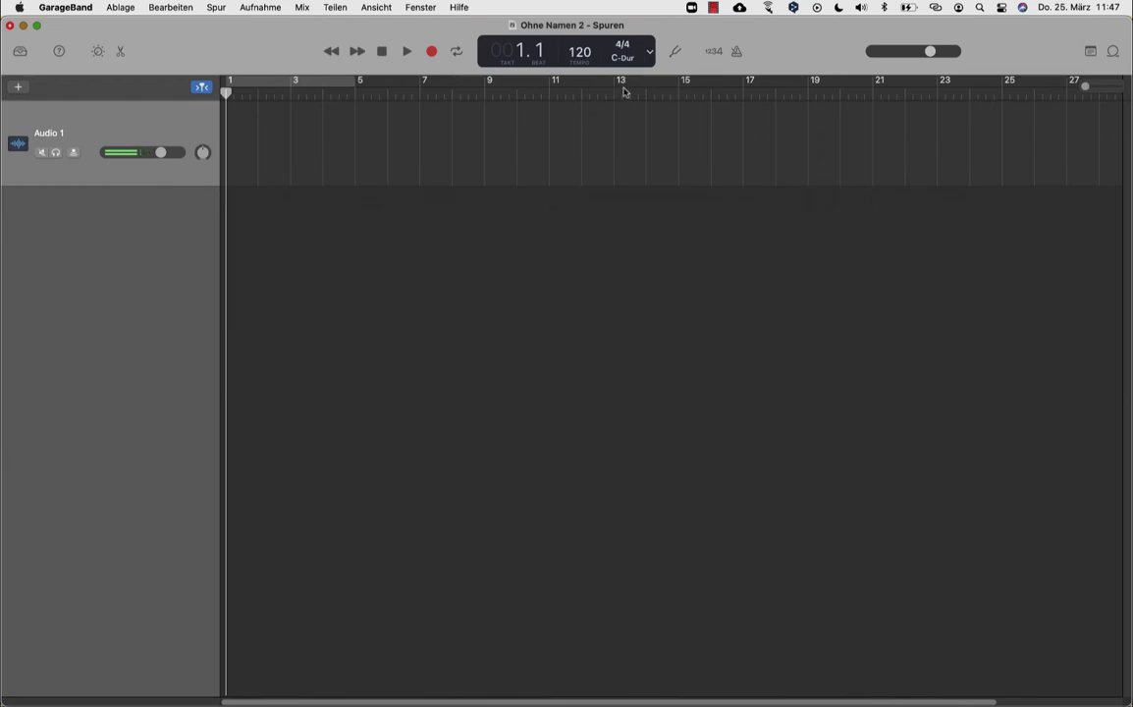
# Switch the project display from beats to time (Zeit).
pyautogui.click(649, 51)
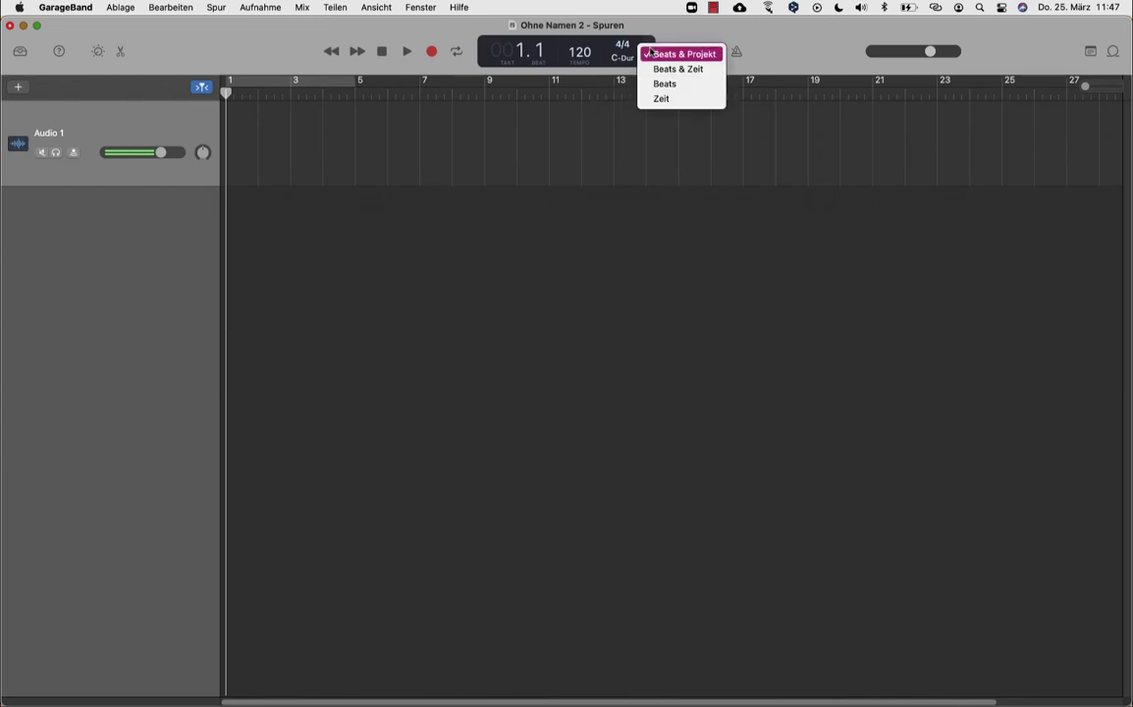
pyautogui.click(660, 99)
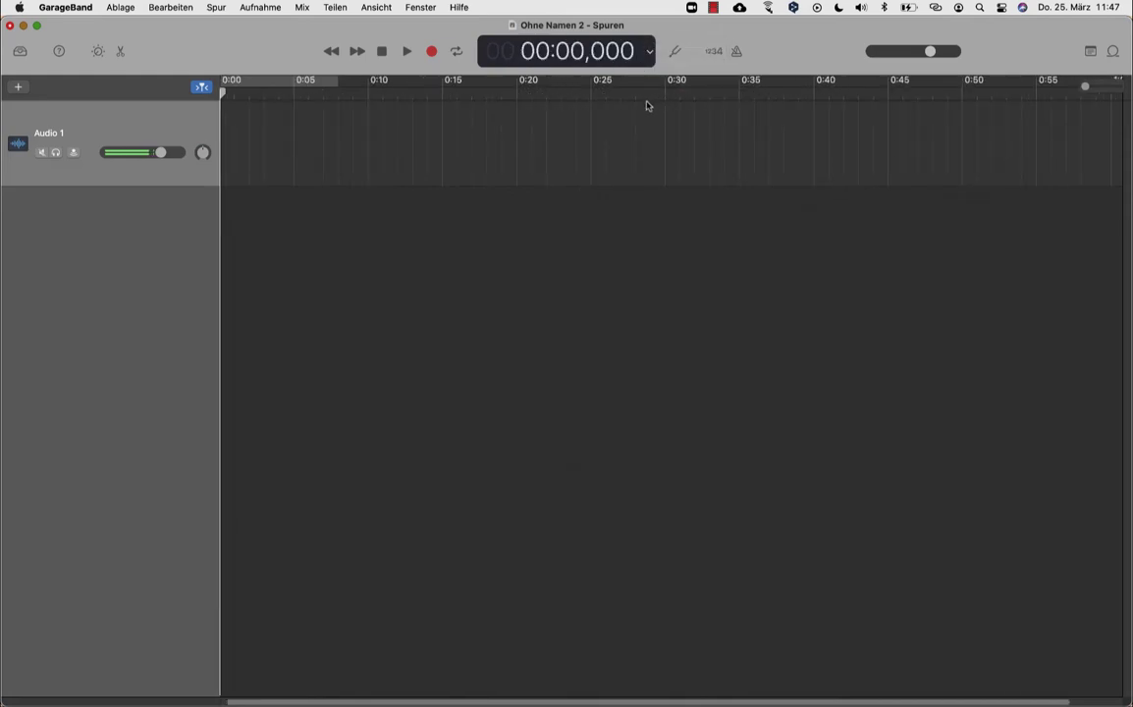
pyautogui.scroll(-3, 883, 140)
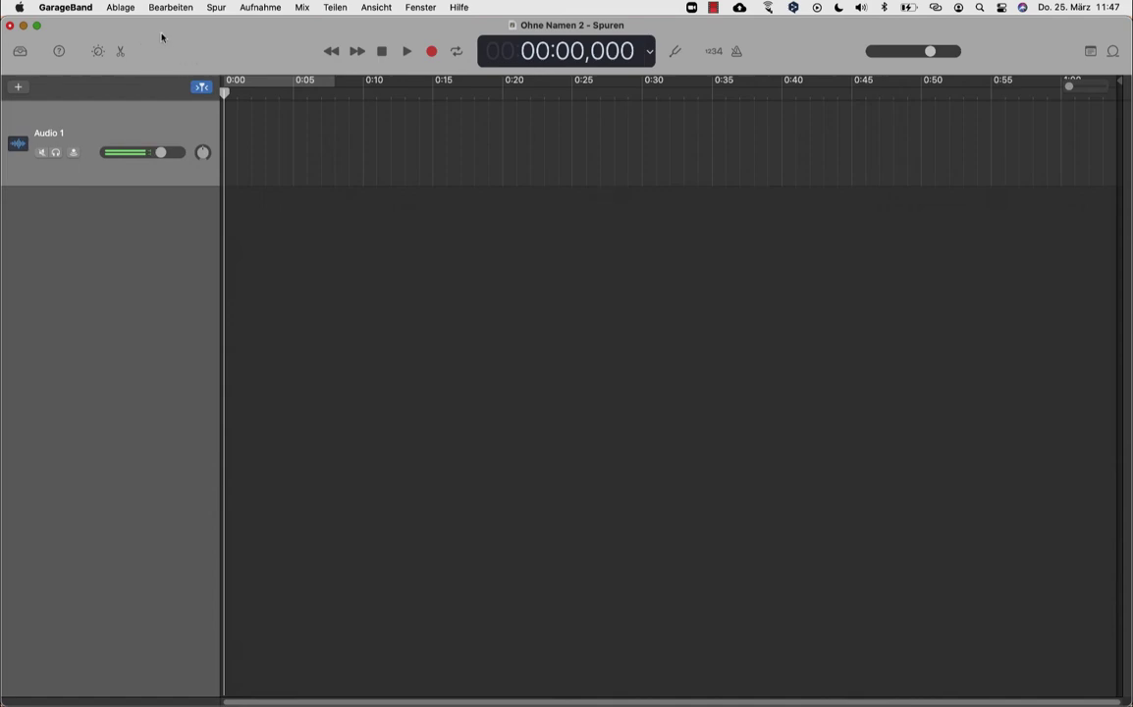
# Examine the general, Audio/MIDI device and advanced recording preferences, including the available output devices, and close the preferences.
pyautogui.click(64, 8)
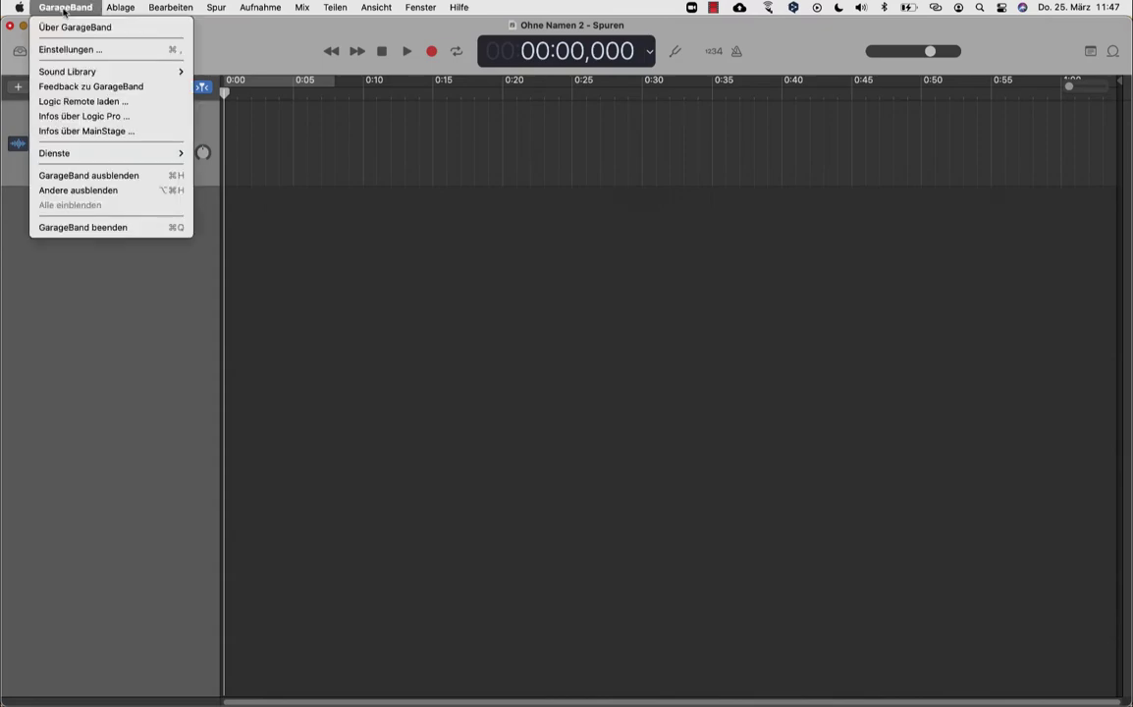
pyautogui.click(61, 50)
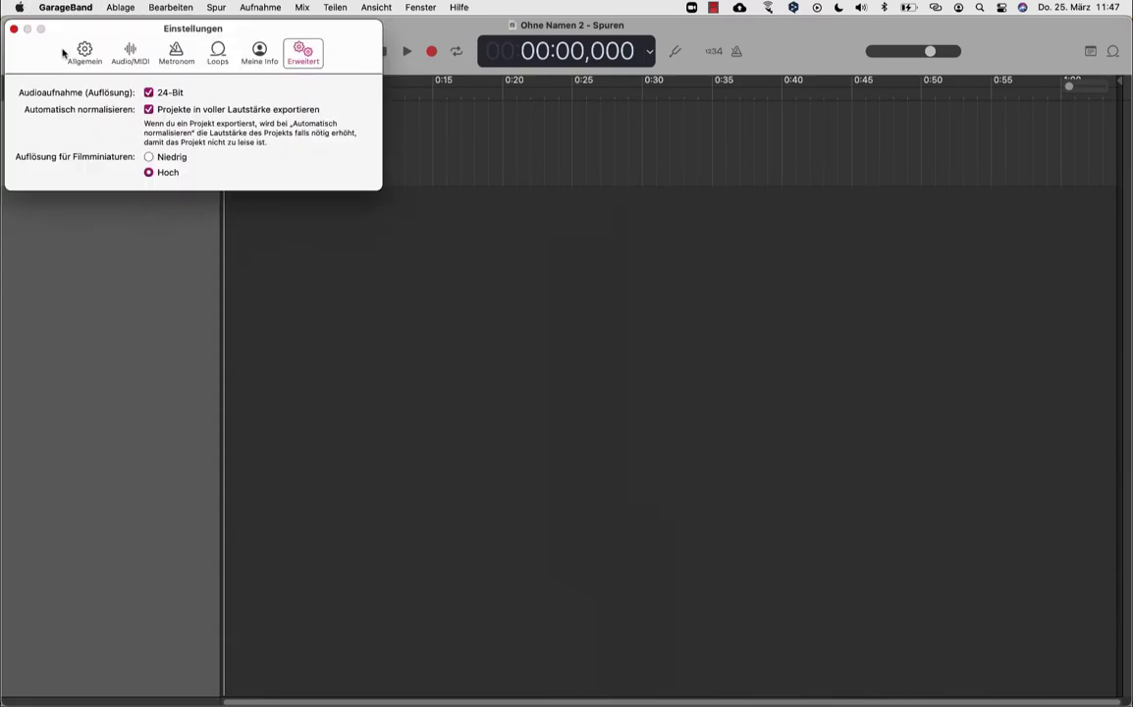
pyautogui.click(80, 52)
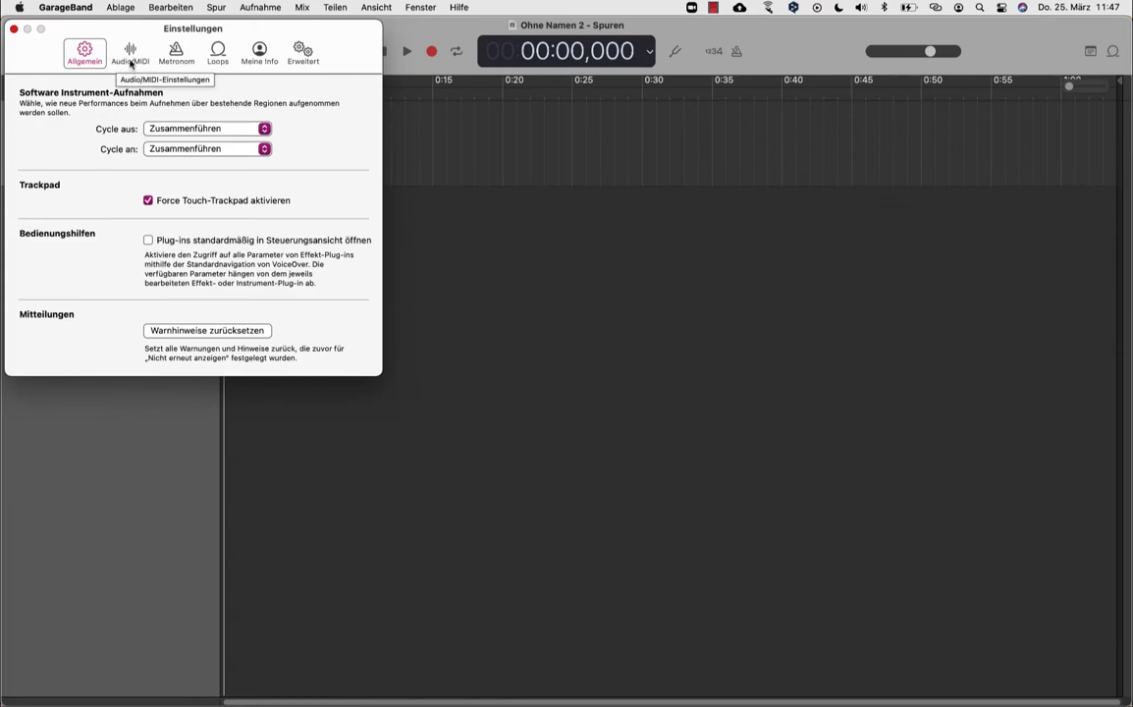
pyautogui.click(130, 54)
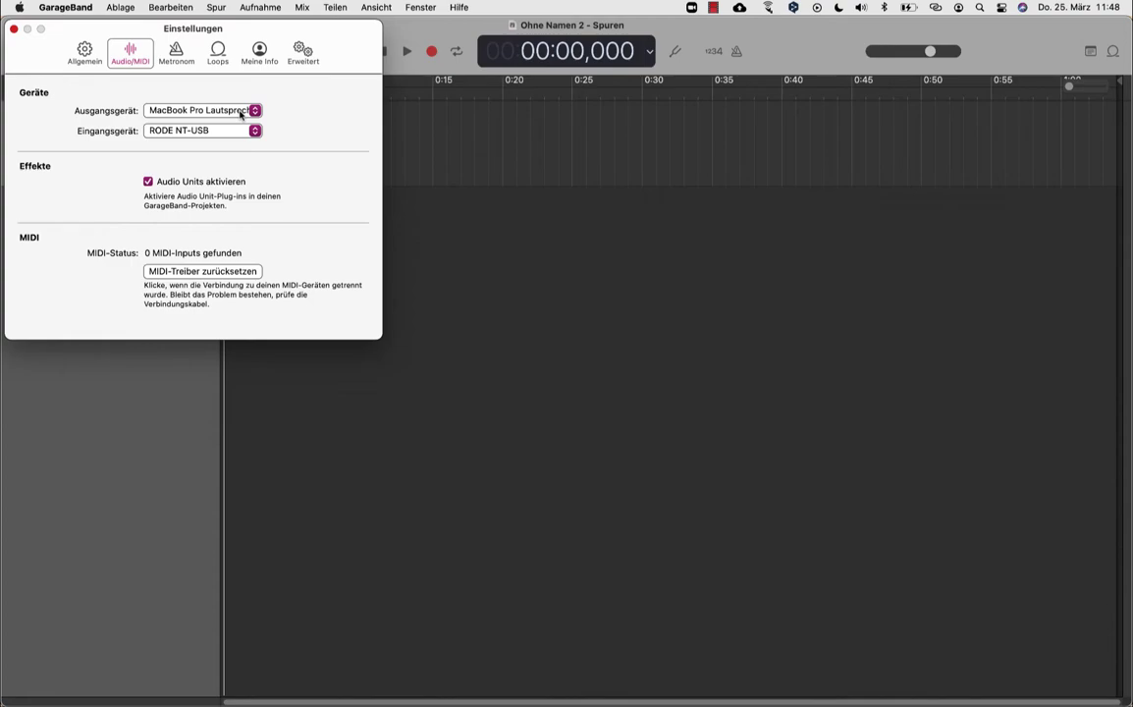
pyautogui.click(241, 112)
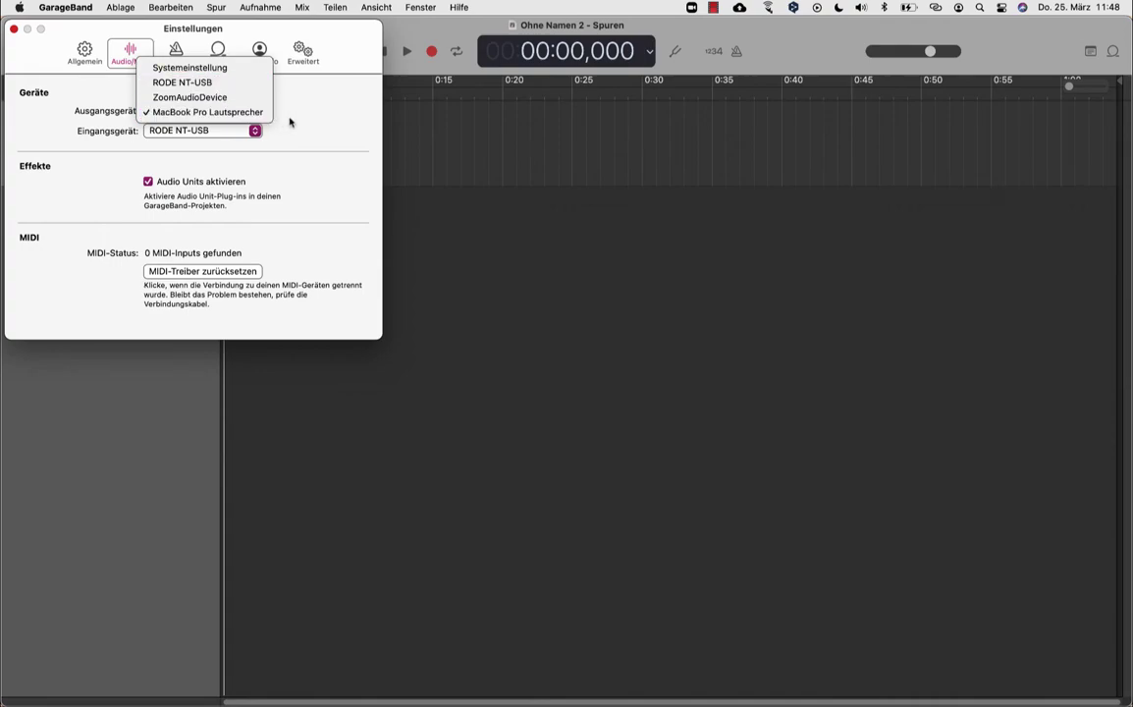
pyautogui.click(294, 120)
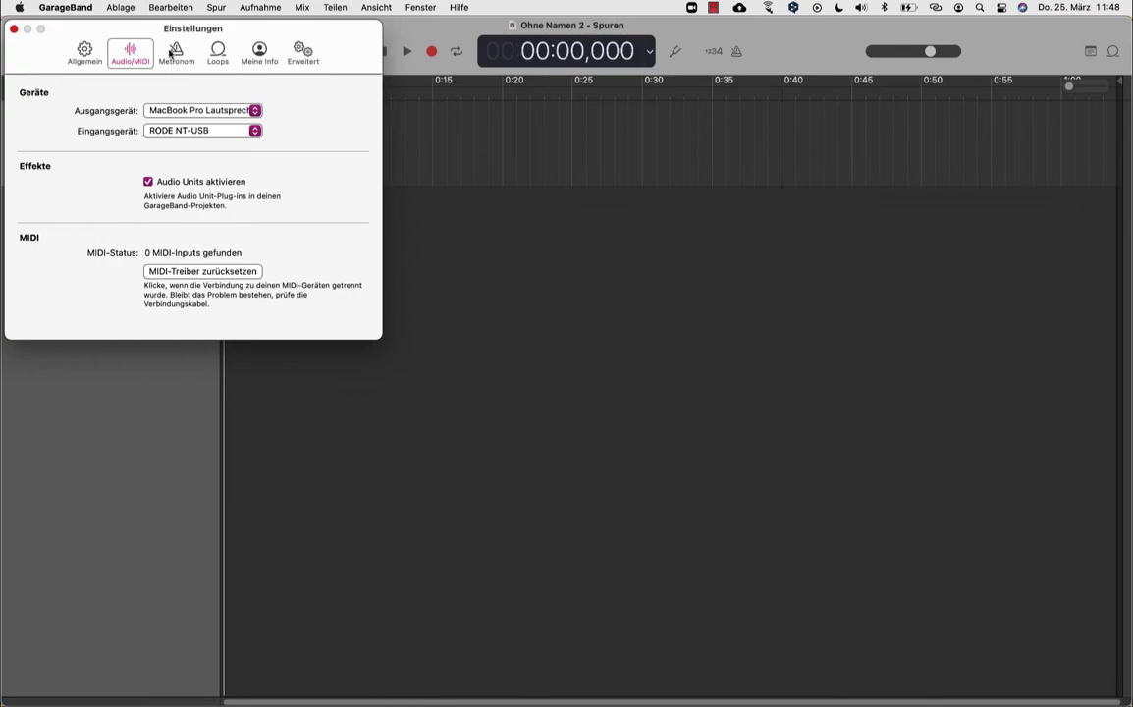
pyautogui.click(302, 53)
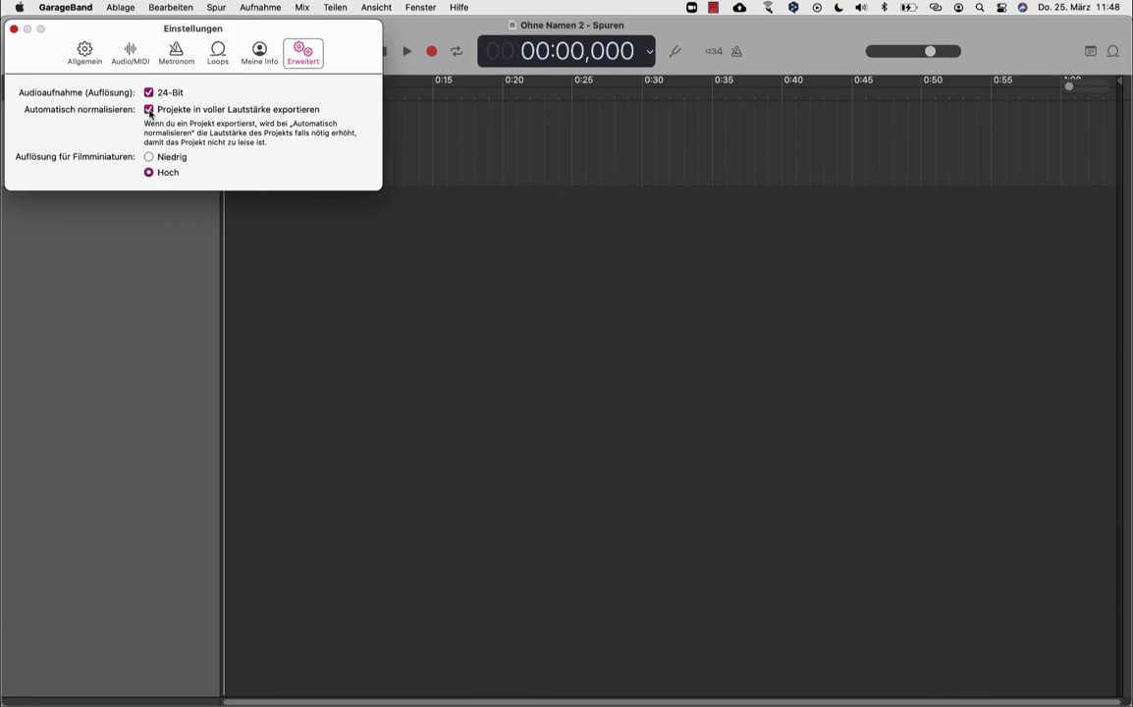
pyautogui.click(14, 29)
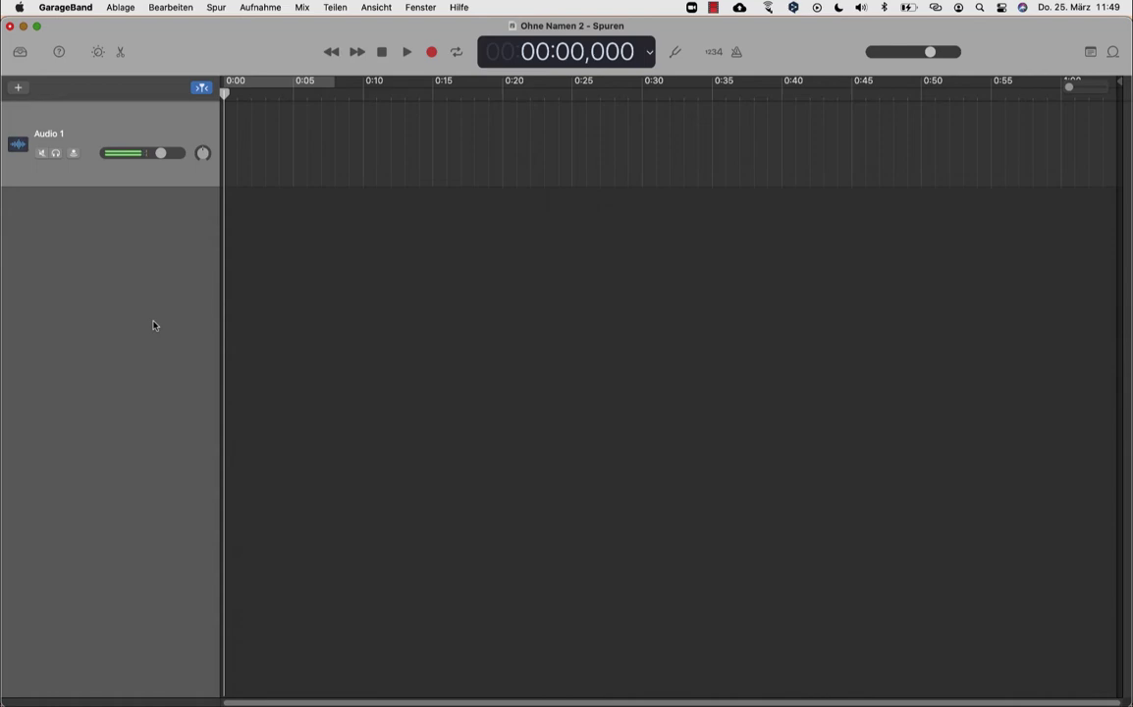
pyautogui.click(129, 10)
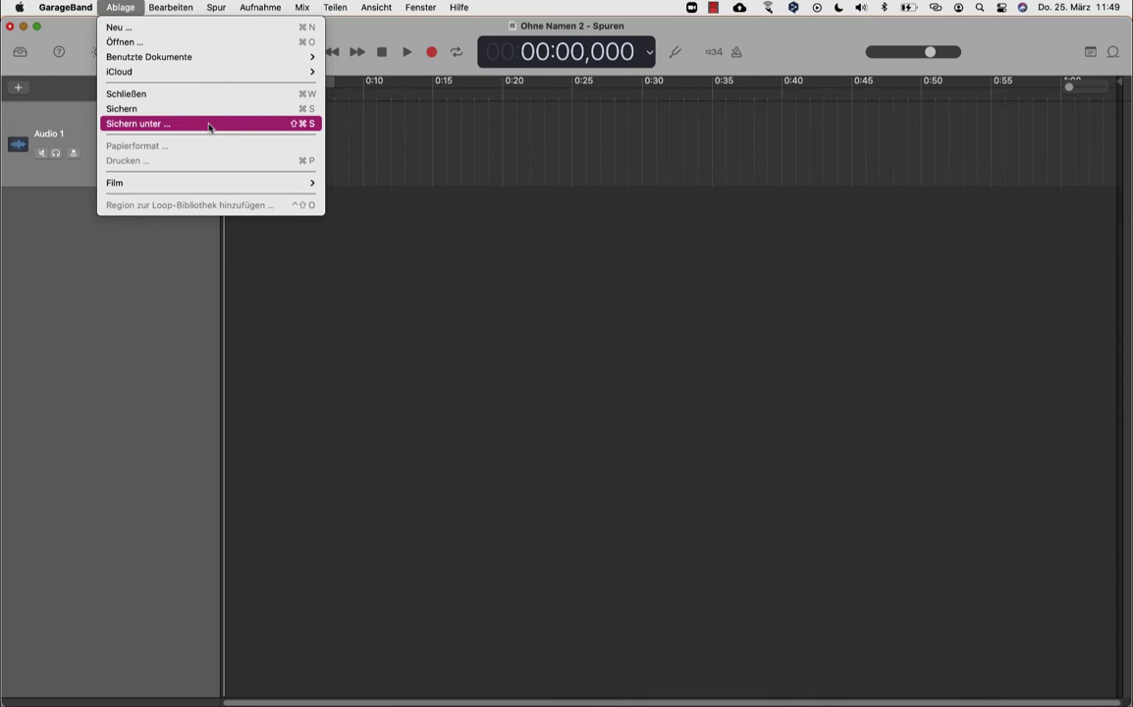
pyautogui.click(70, 290)
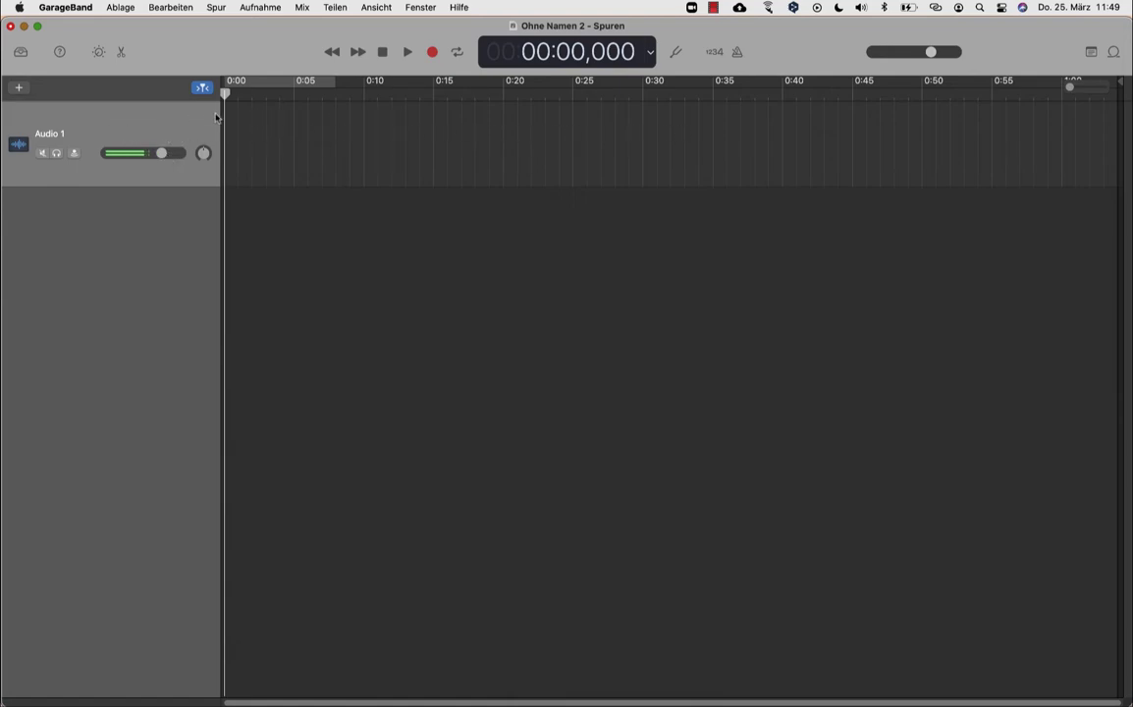
# Move the playhead to the 0:30 mark on the timeline.
pyautogui.moveTo(226, 92); pyautogui.dragTo(646, 94)
pyautogui.hscroll(1, 786, 129)
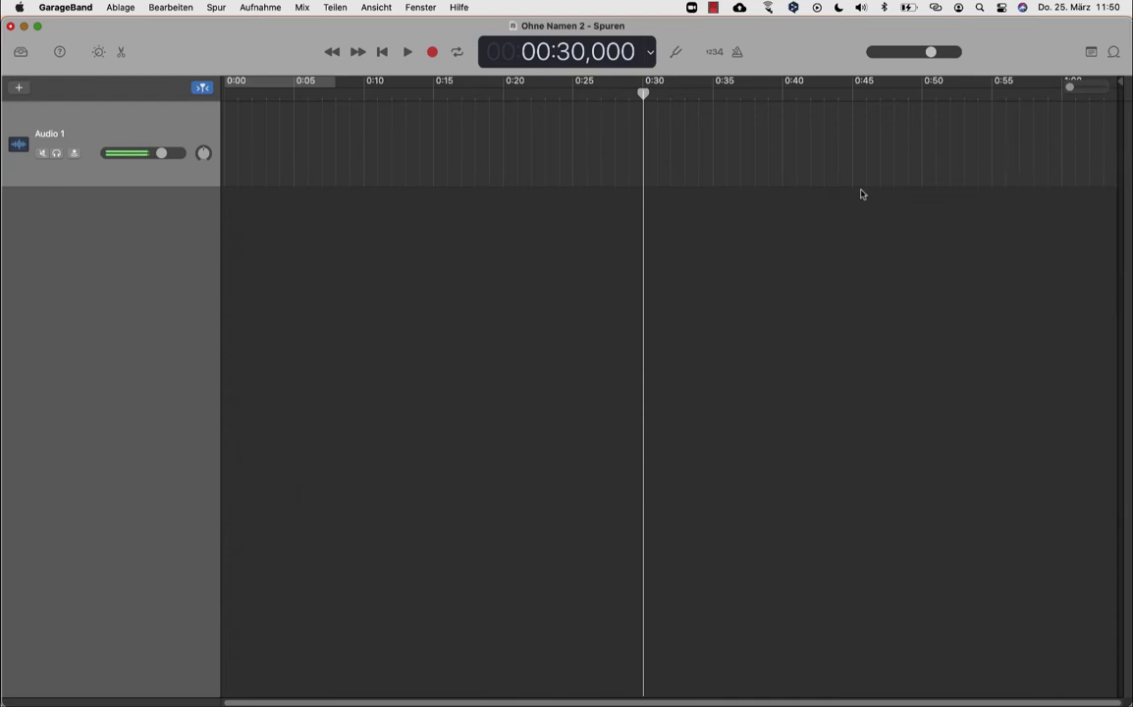
pyautogui.hscroll(-1, 273, 170)
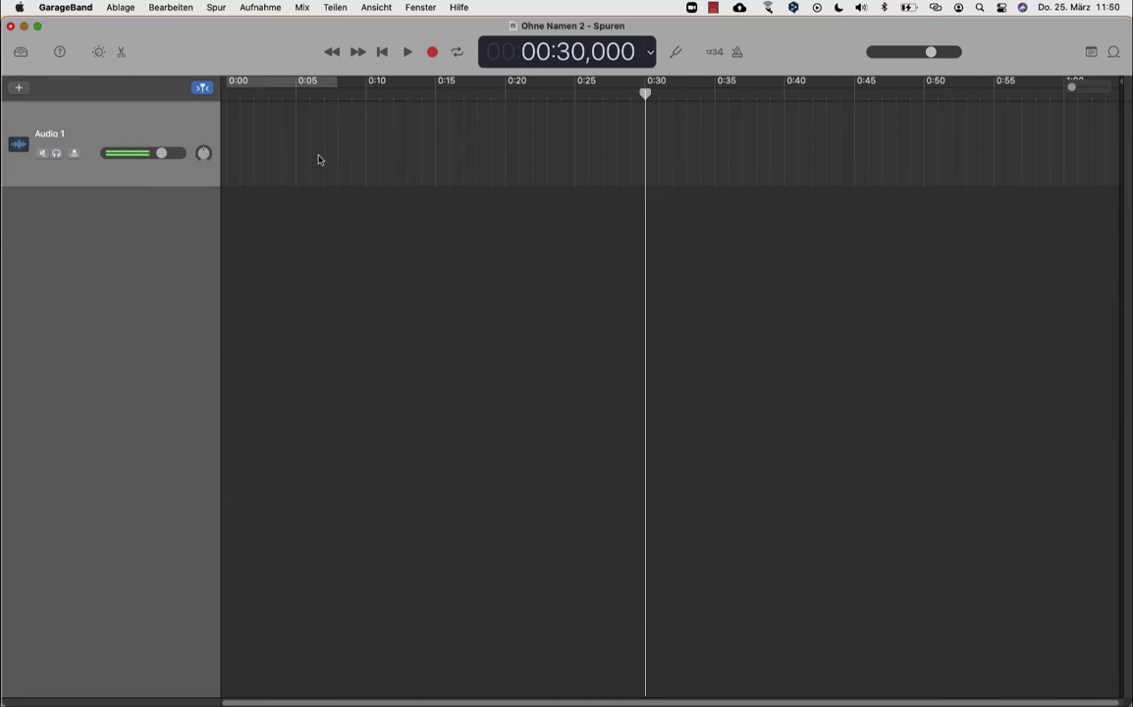
# Lower the Audio 1 track's volume slightly and toggle its mute on and off.
pyautogui.click(164, 154)
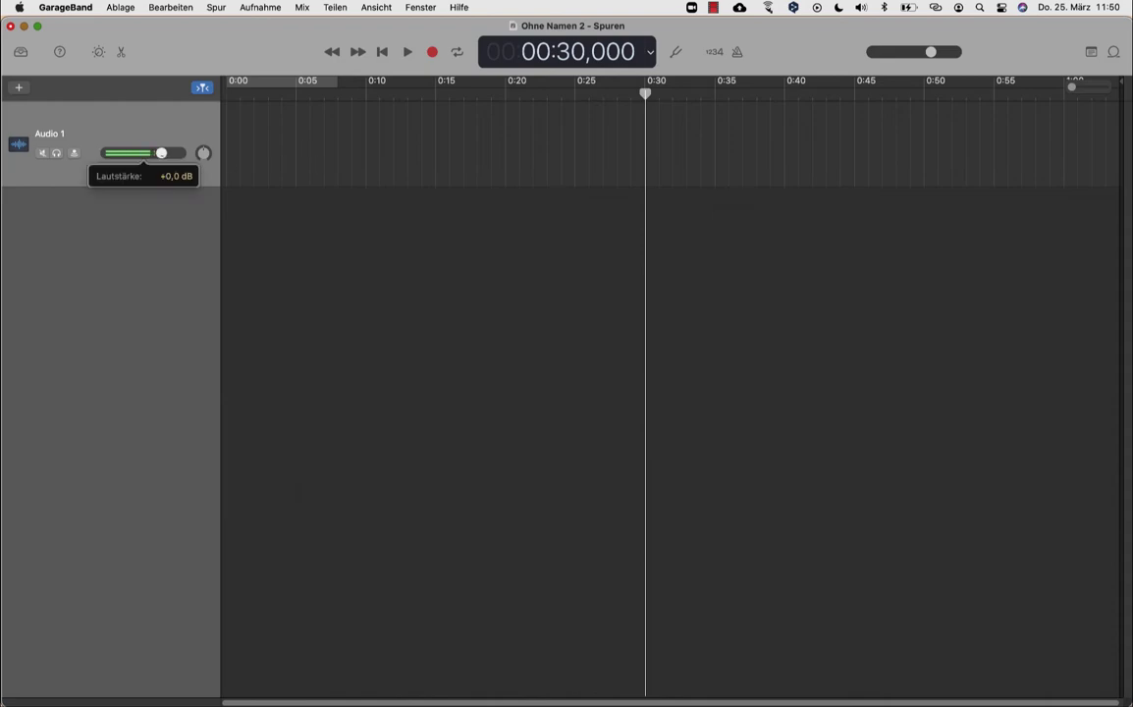
pyautogui.click(162, 154)
pyautogui.moveTo(161, 153); pyautogui.dragTo(155, 153)
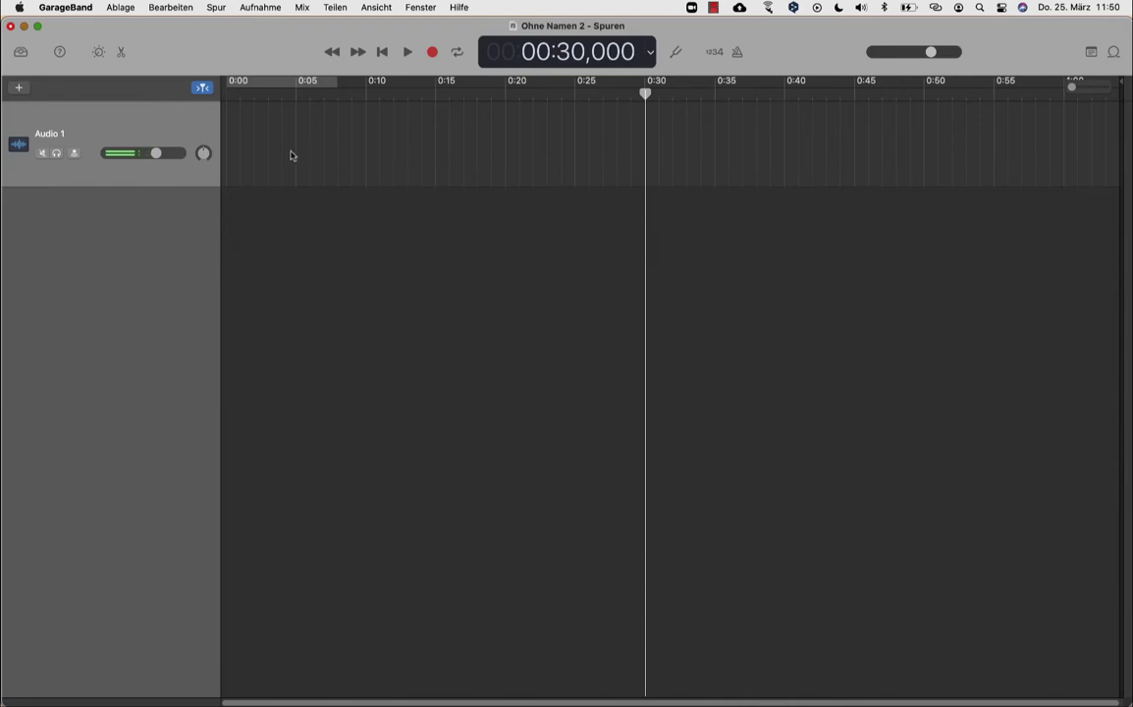
pyautogui.click(42, 155)
pyautogui.click(42, 154)
# Add two empty audio tracks below Audio 1 and delete both of them again.
pyautogui.doubleClick(145, 216)
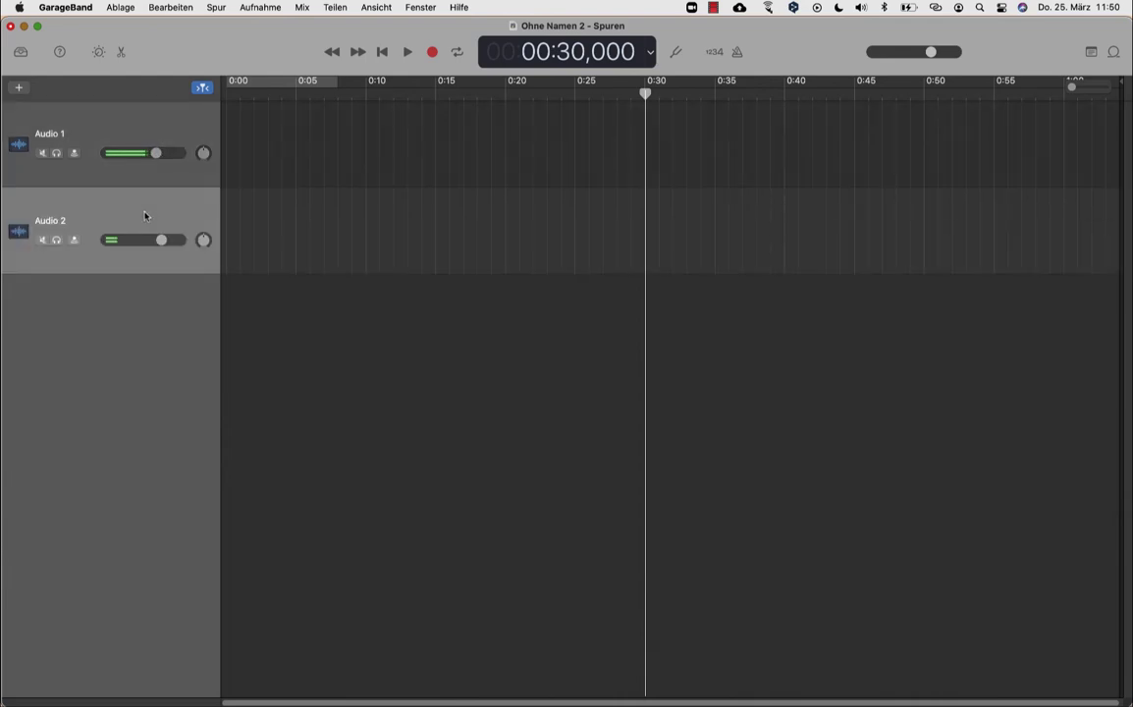
pyautogui.doubleClick(135, 305)
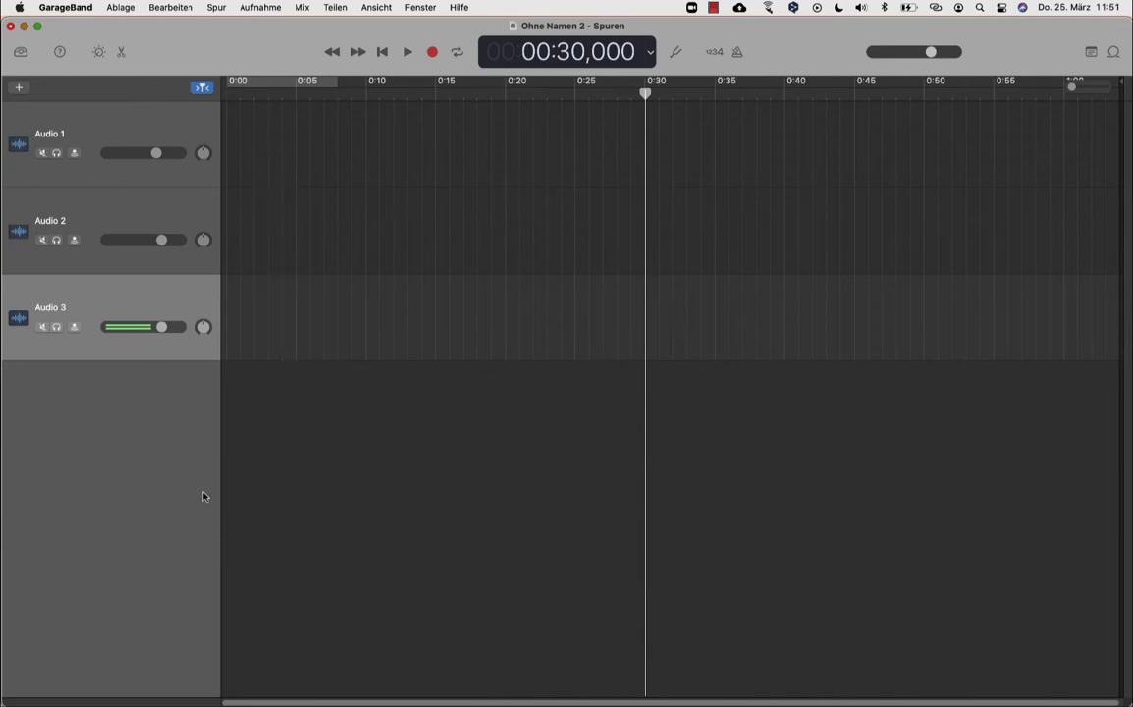
pyautogui.rightClick(142, 294)
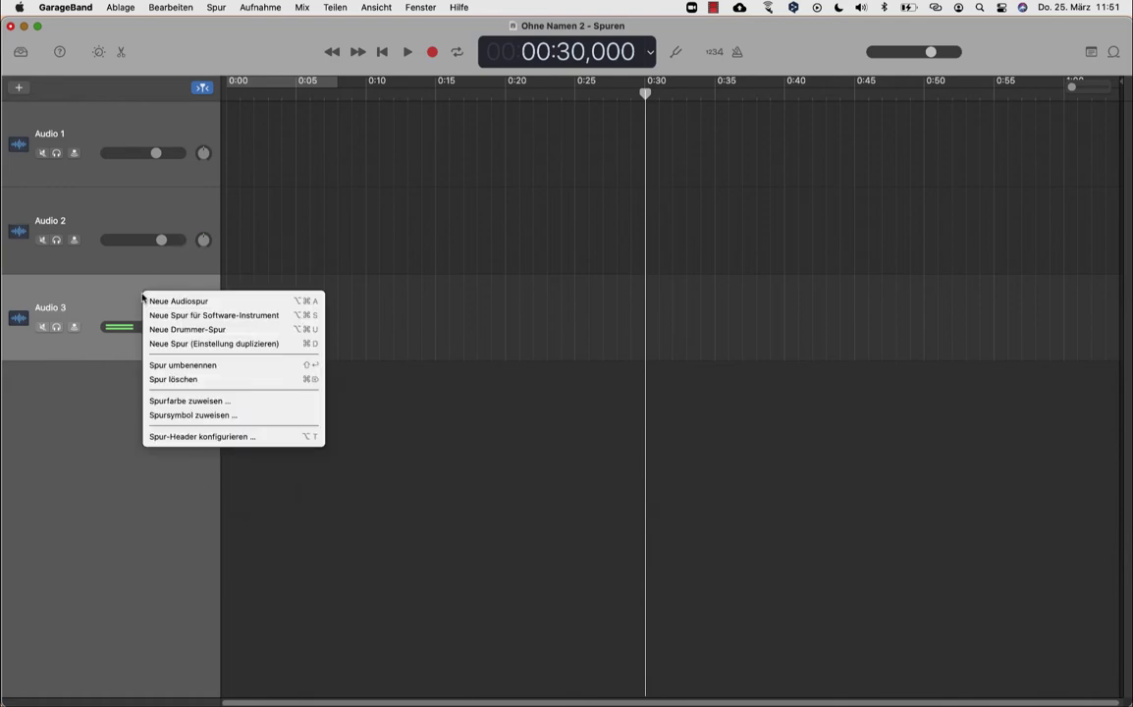
pyautogui.click(161, 381)
pyautogui.rightClick(158, 217)
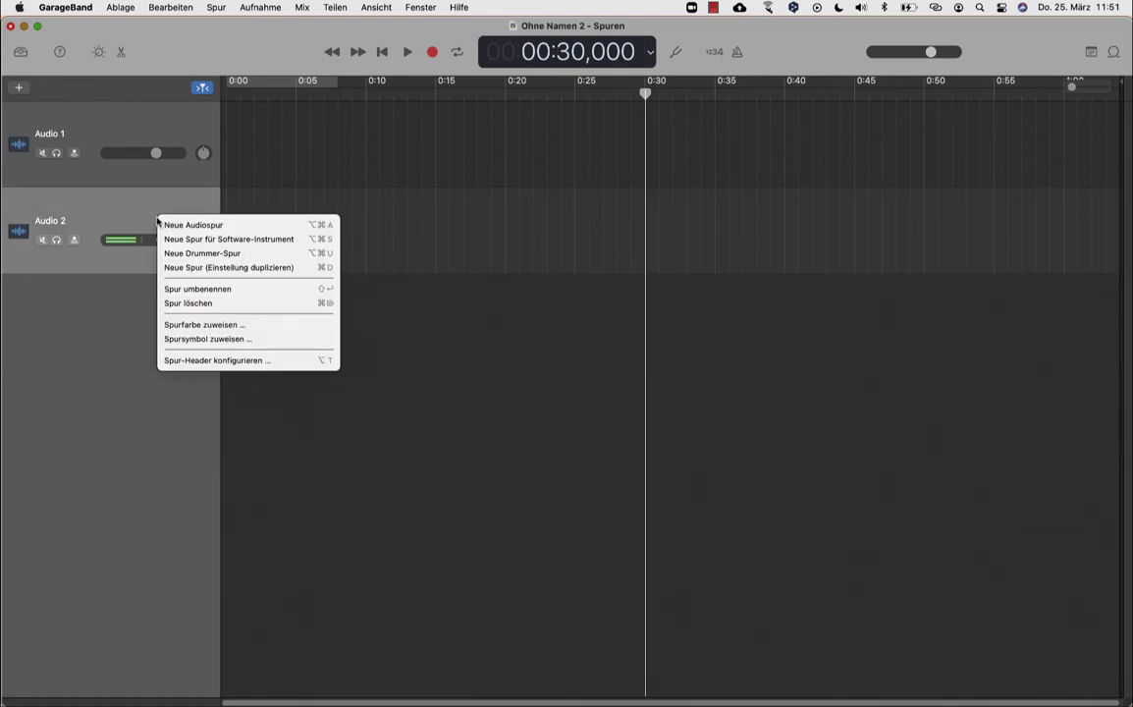
pyautogui.click(182, 304)
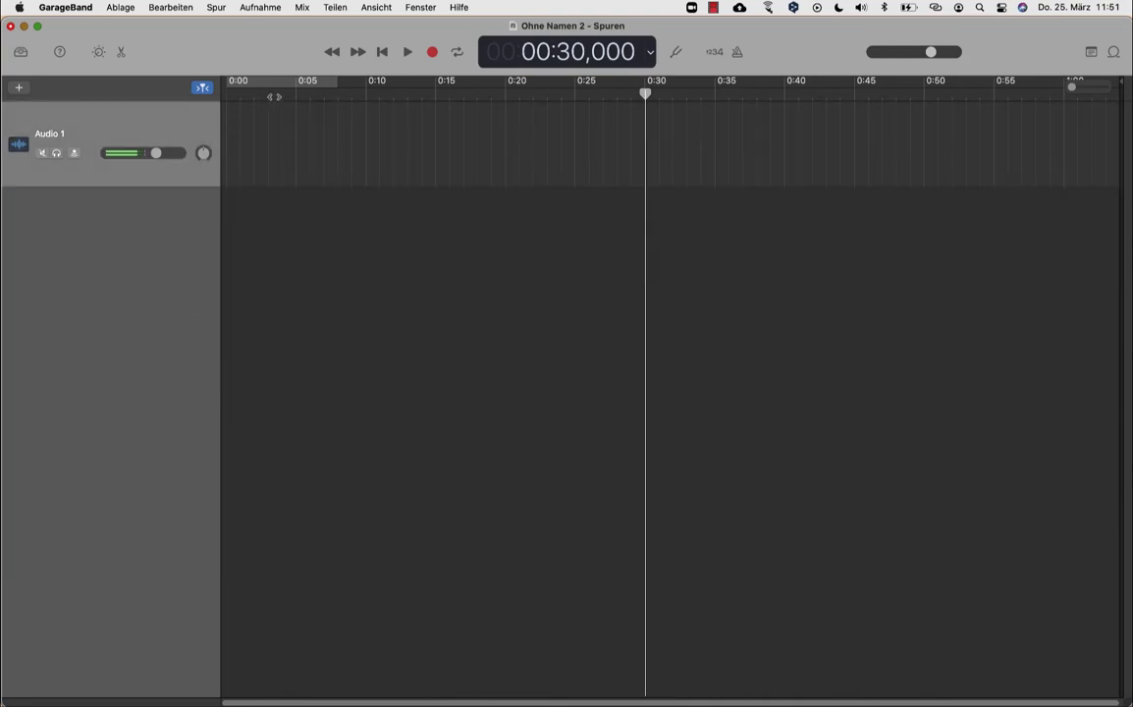
# Return the playhead to the project start and begin recording on the Audio 1 track.
pyautogui.press('Return')
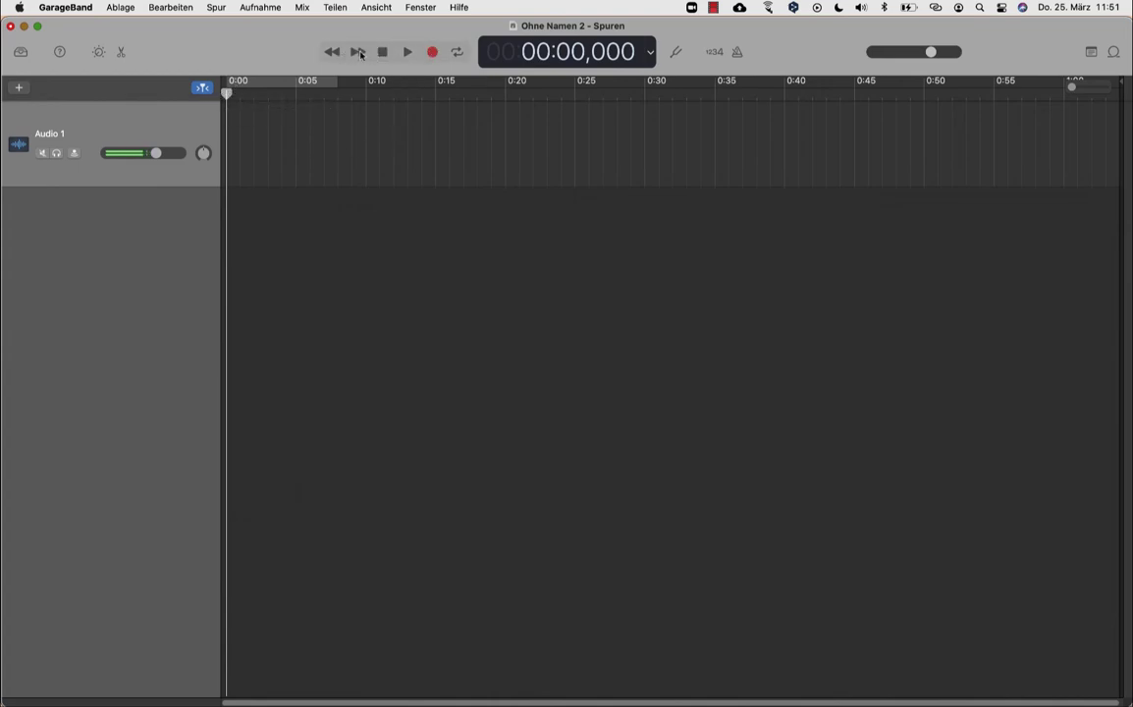
pyautogui.click(432, 52)
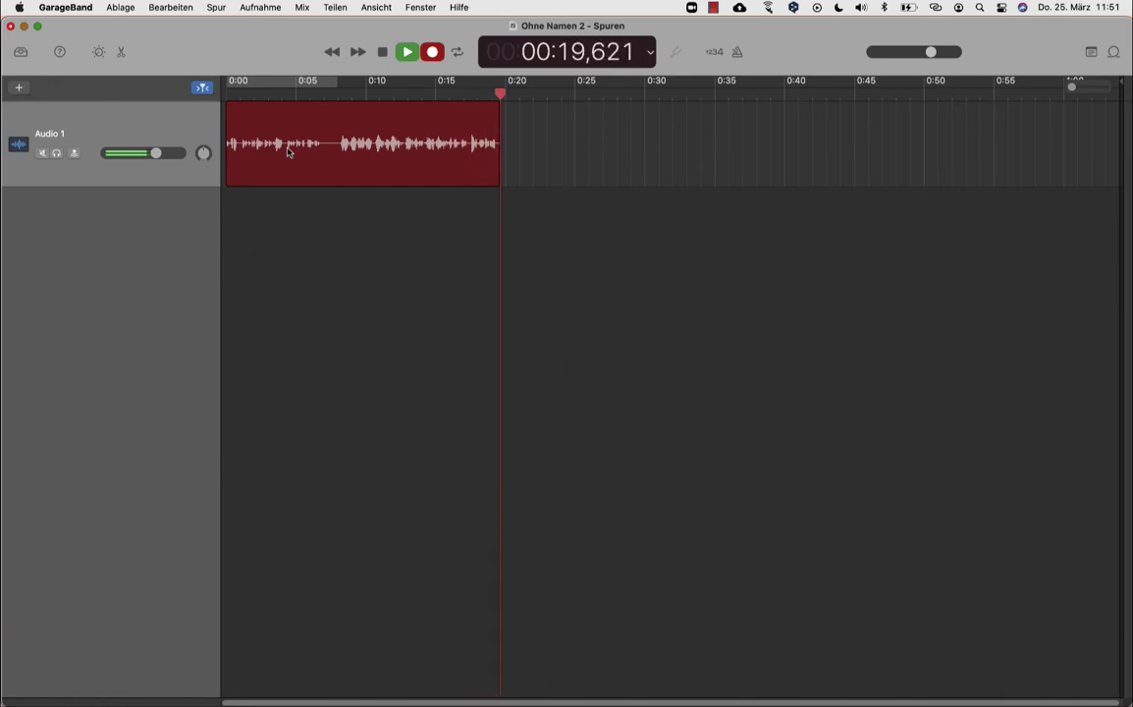
# Show the smart controls during the recording and raise the track's recording level (Aufnahmepegel) to nearly maximum.
pyautogui.click(98, 51)
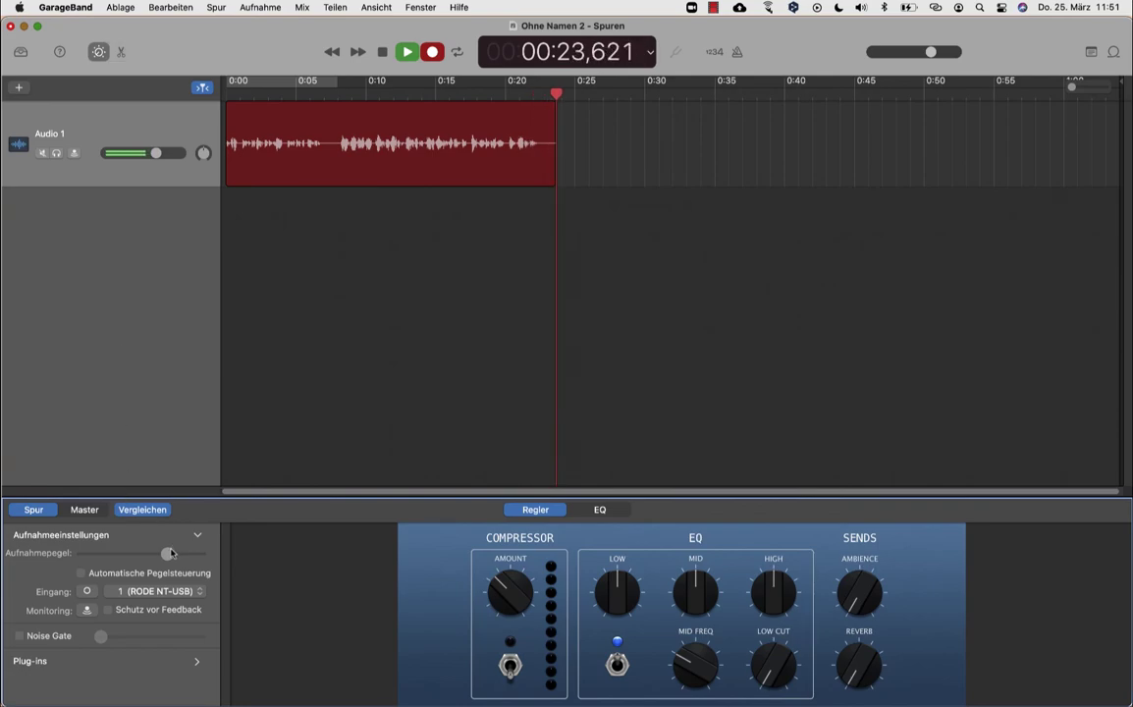
pyautogui.moveTo(167, 553); pyautogui.dragTo(199, 556)
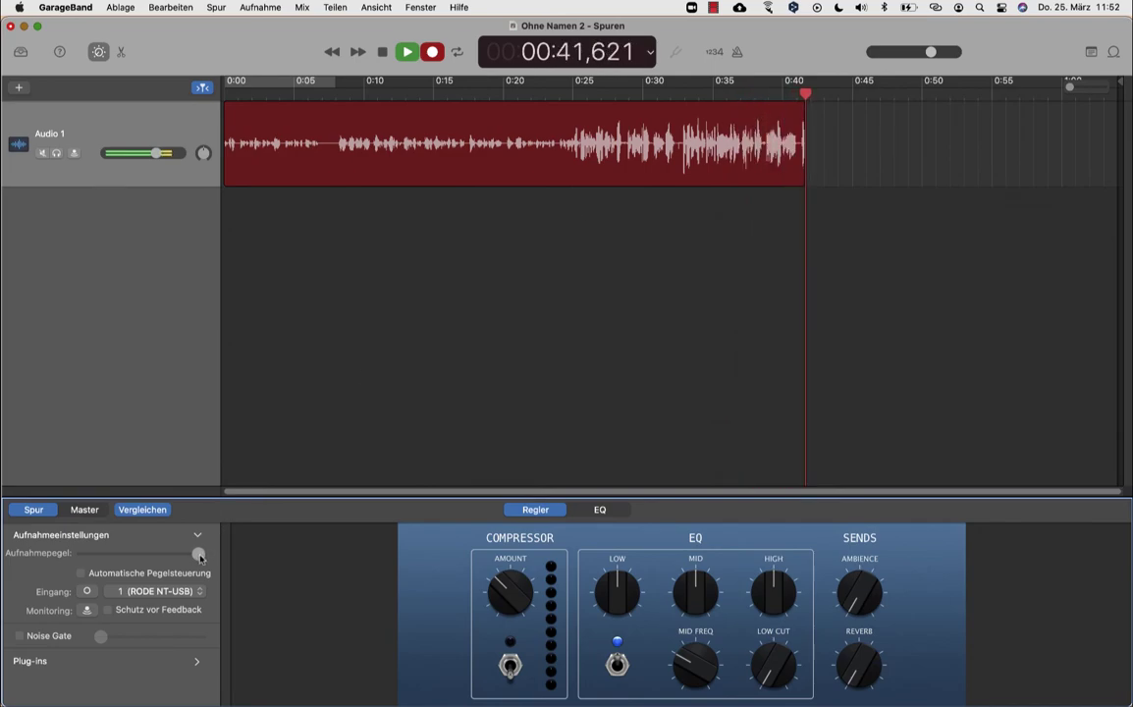
# Lower the Audio 1 track's recording level (Aufnahmepegel) to roughly three quarters and stop the recording at about 1:39.
pyautogui.moveTo(201, 556); pyautogui.dragTo(178, 557)
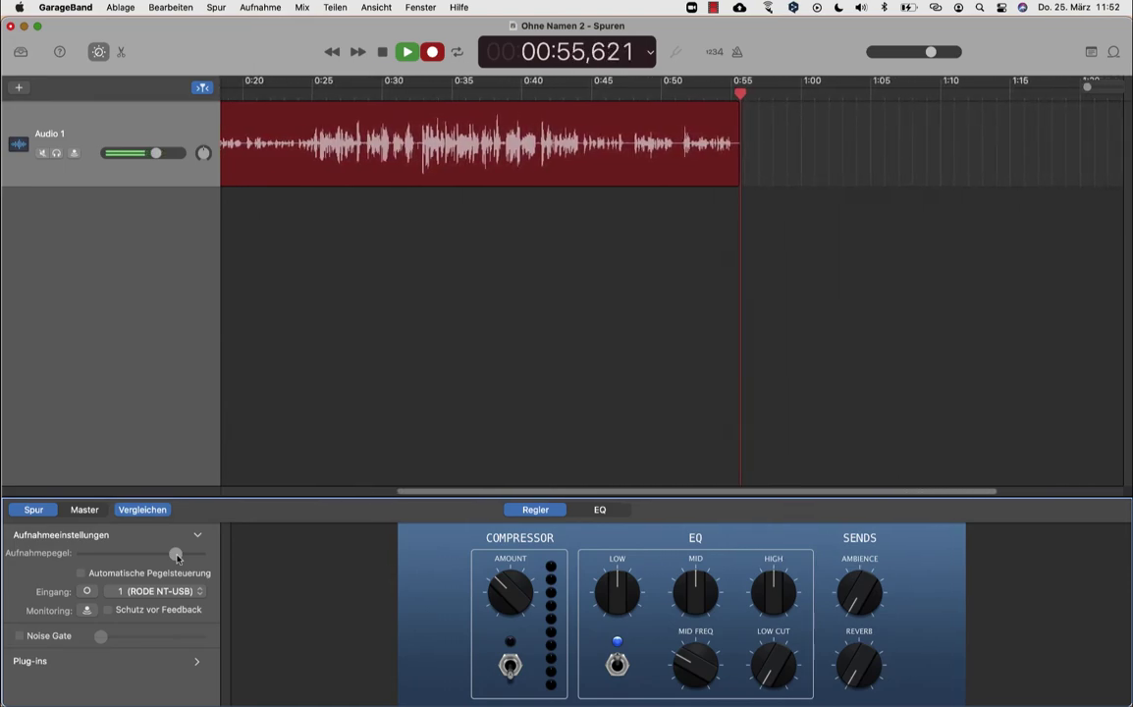
pyautogui.moveTo(177, 557); pyautogui.dragTo(172, 558)
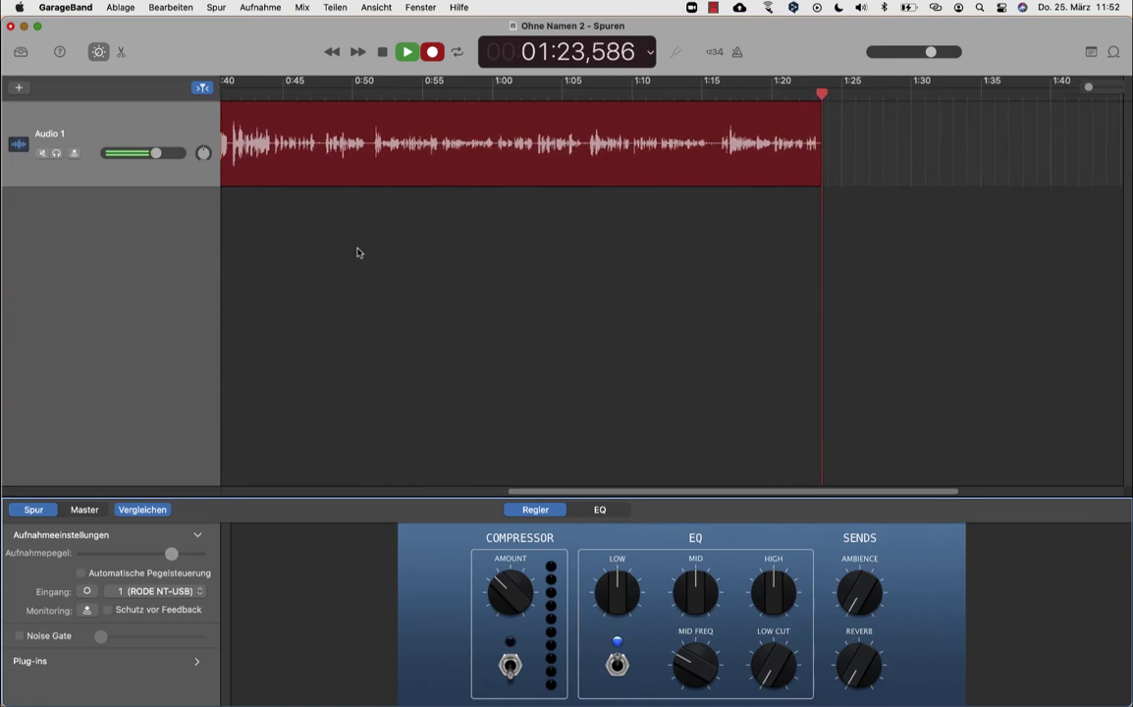
pyautogui.hscroll(-10, 357, 253)
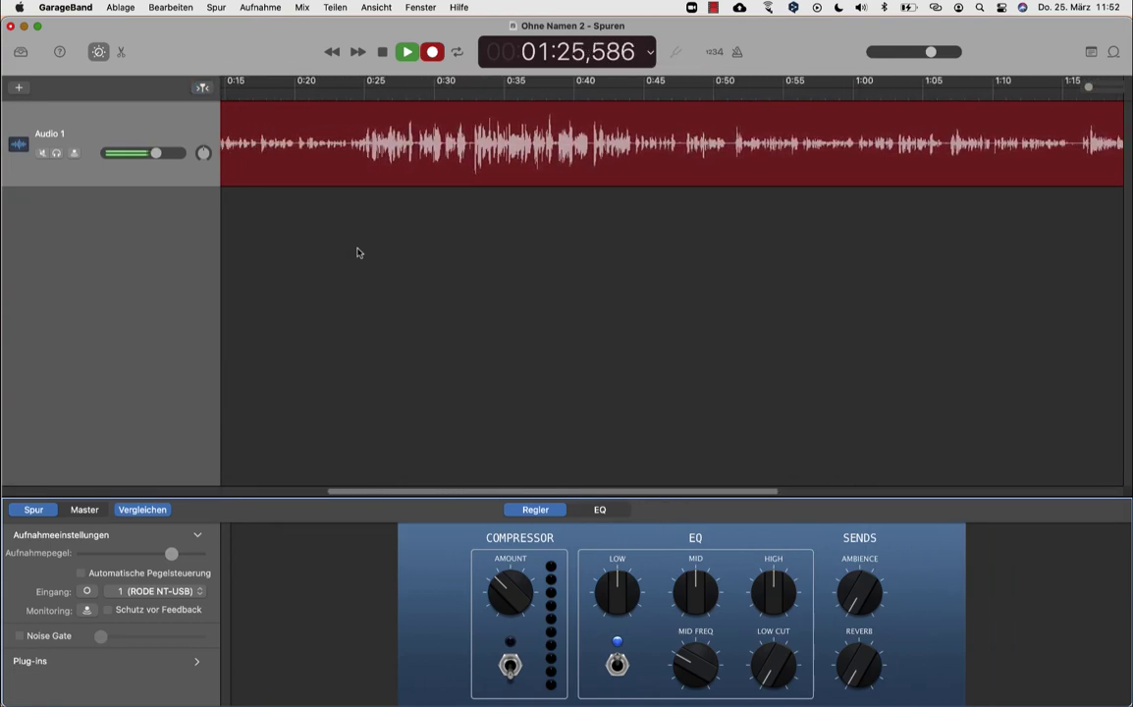
pyautogui.hscroll(3, 344, 295)
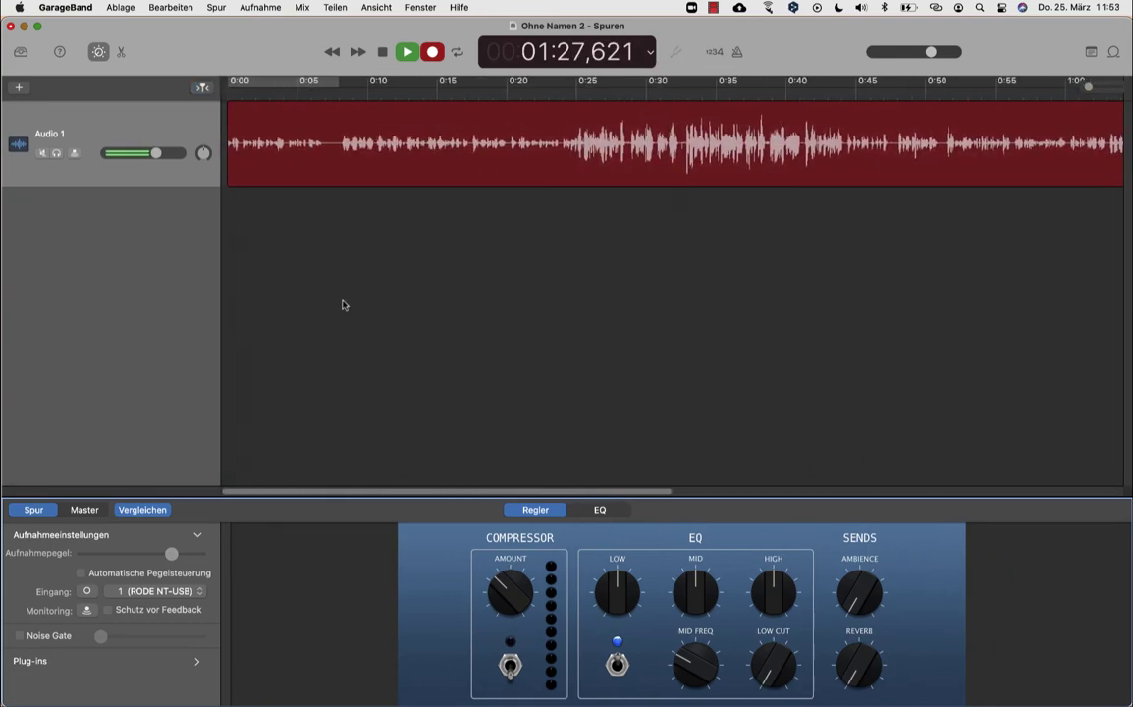
pyautogui.hscroll(10, 381, 269)
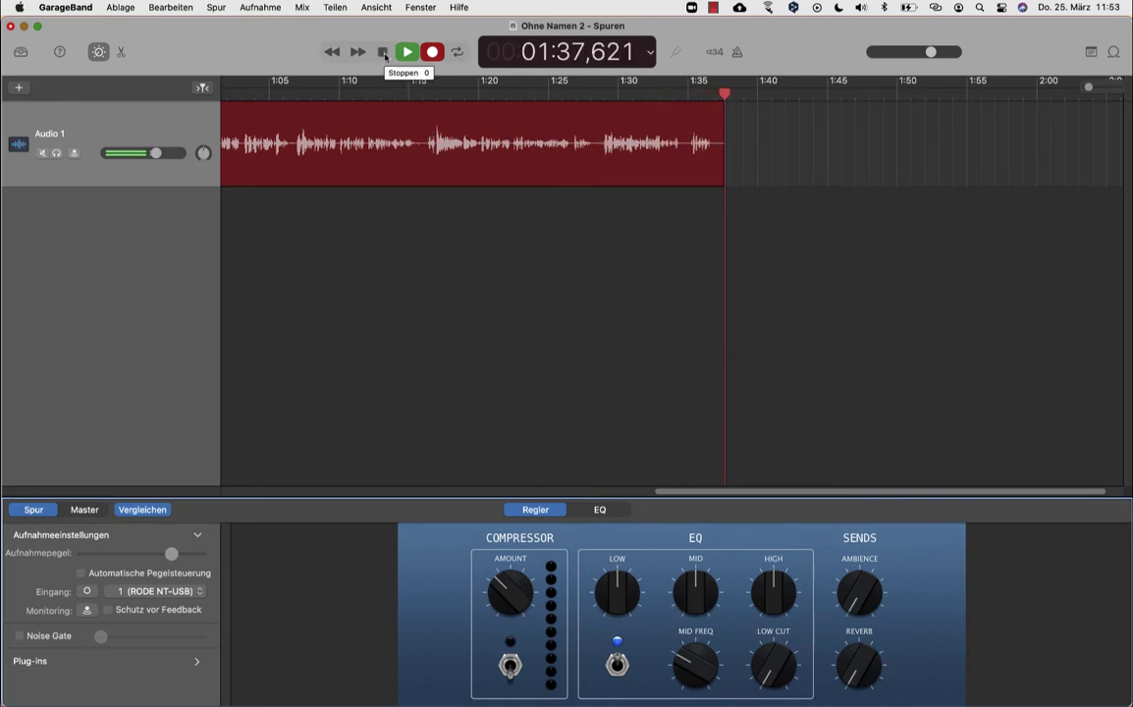
pyautogui.click(383, 53)
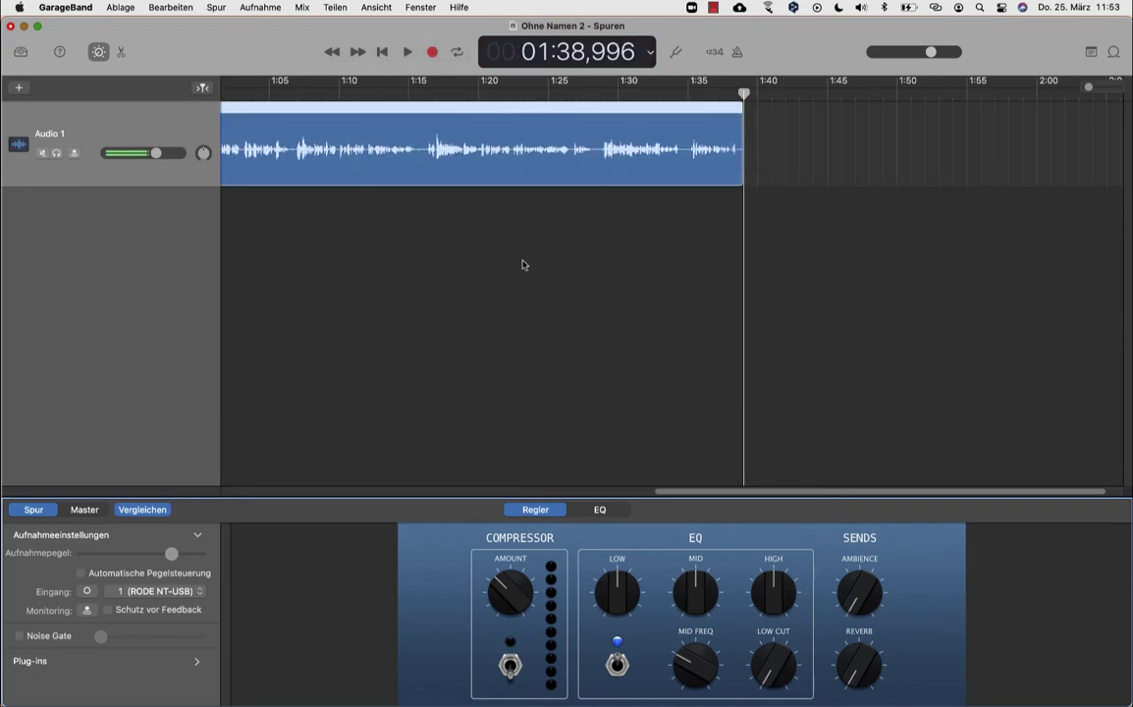
# Select and deselect the recorded region on the Audio 1 track, ending with the region selected.
pyautogui.hscroll(-15, 523, 263)
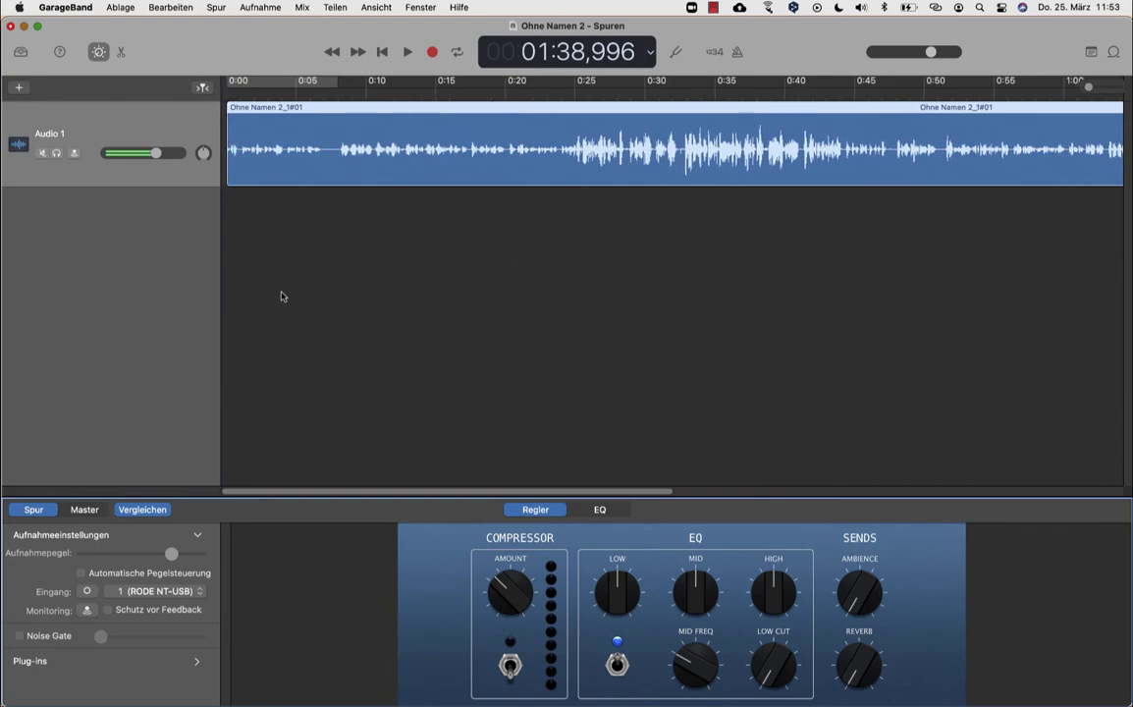
pyautogui.click(424, 290)
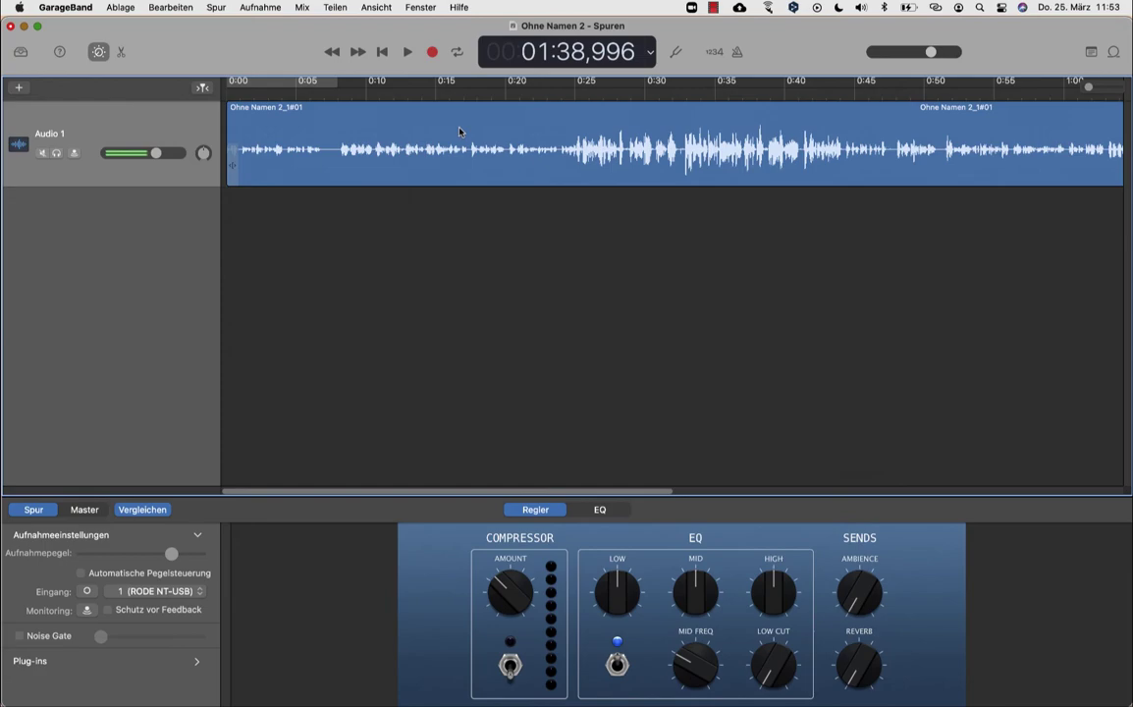
pyautogui.click(505, 126)
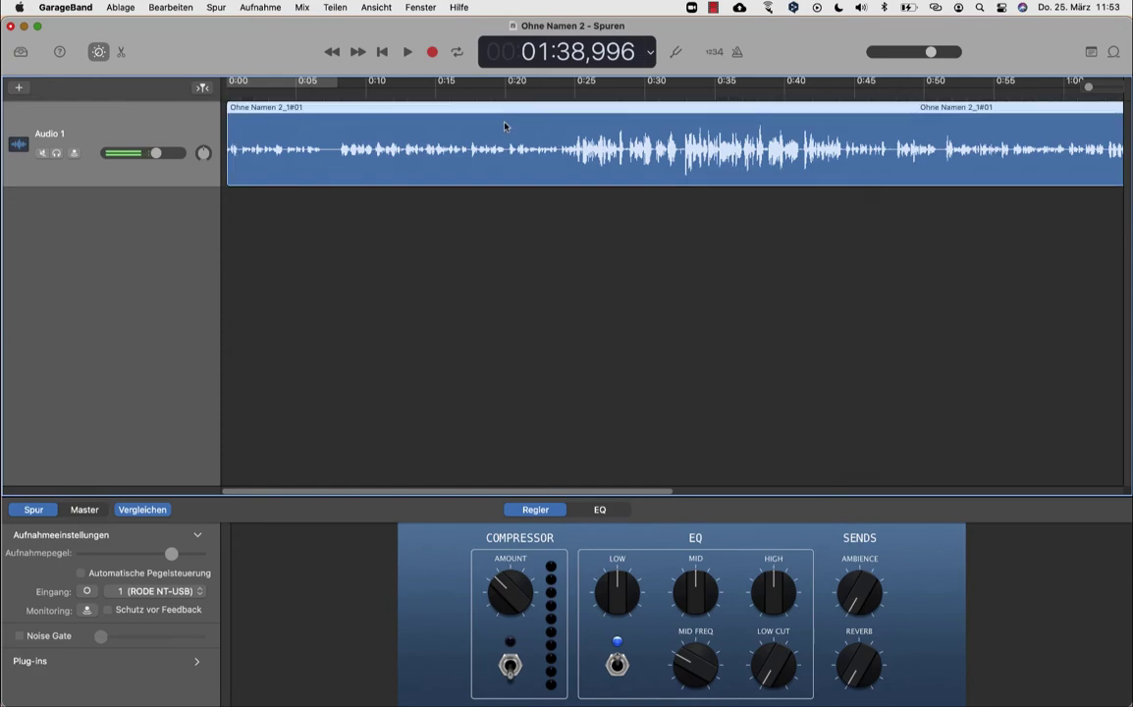
pyautogui.click(312, 242)
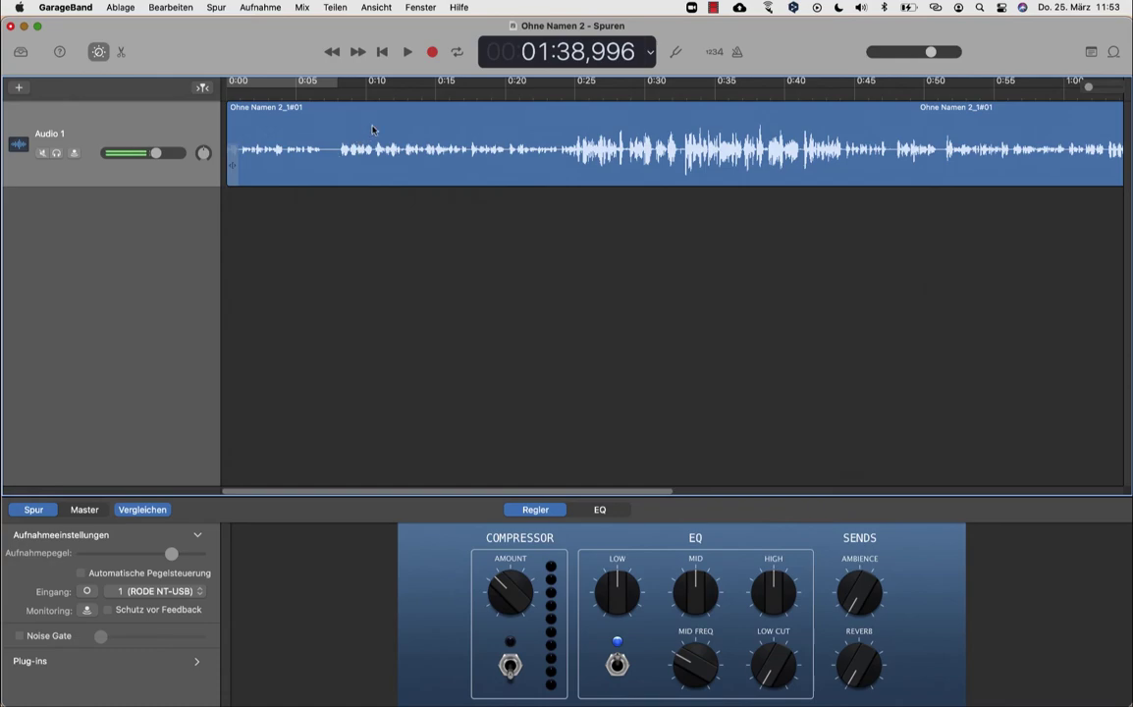
pyautogui.press('super+Left')
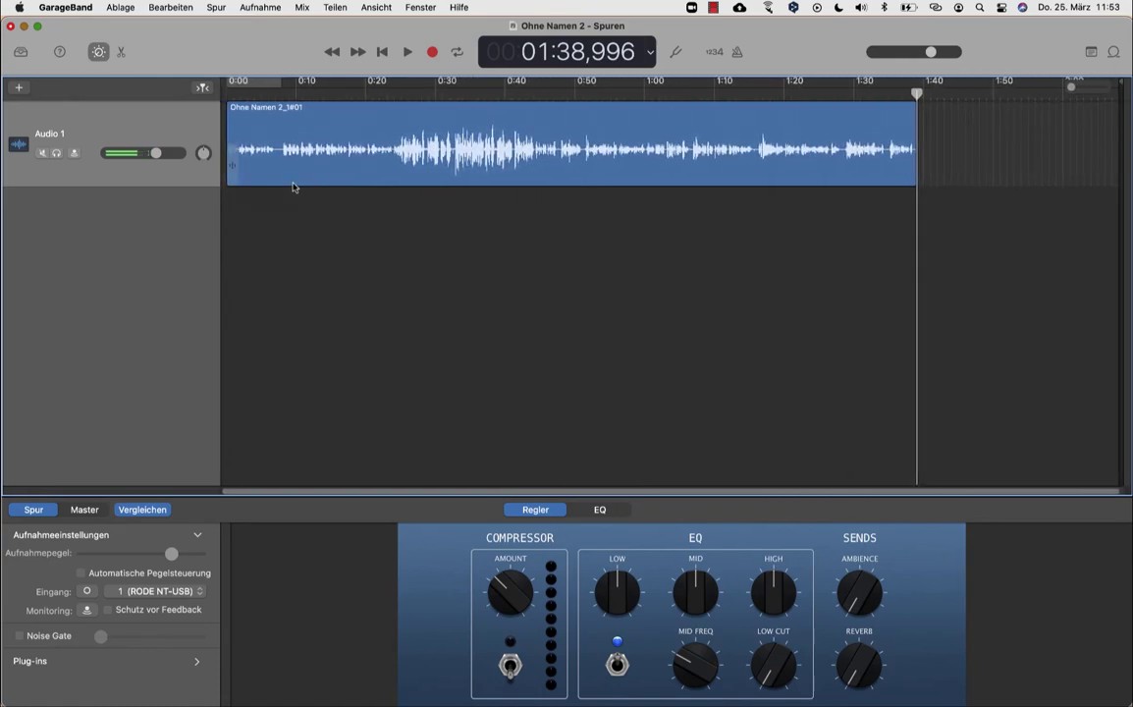
pyautogui.click(359, 133)
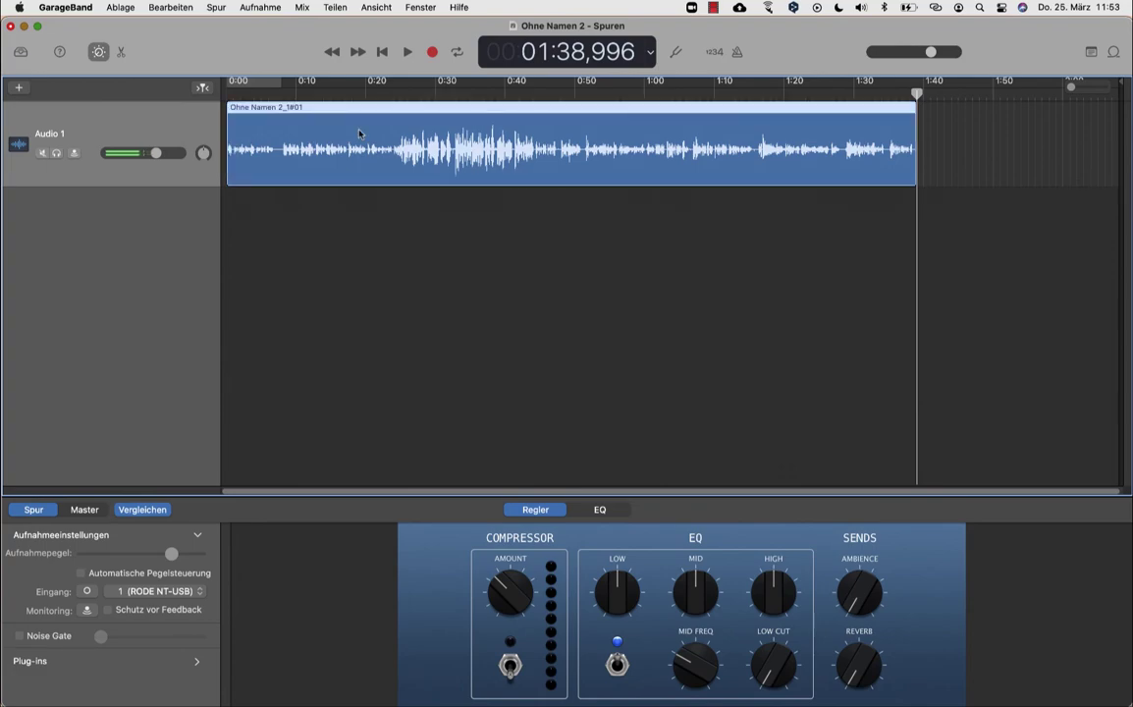
# Place the playhead at 01:06,500 and split the recorded region on Audio 1 at that position.
pyautogui.press('super+Right')
pyautogui.press('super+Right')
pyautogui.hscroll(-5, 393, 213)
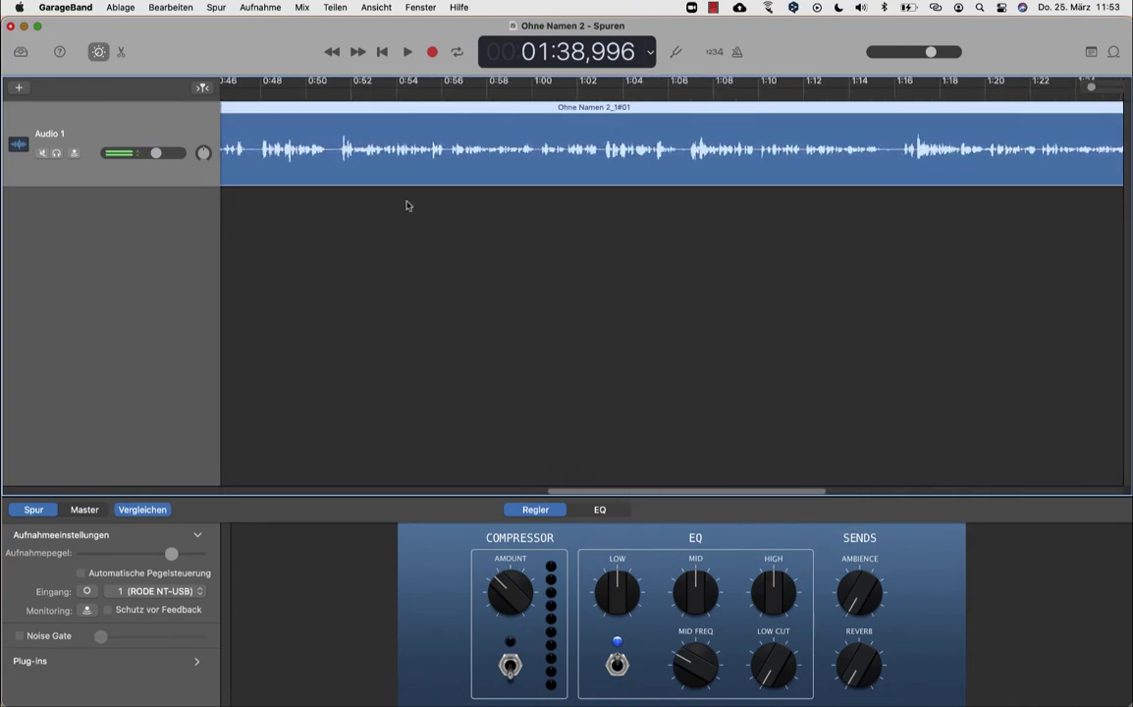
pyautogui.moveTo(575, 89); pyautogui.dragTo(680, 89)
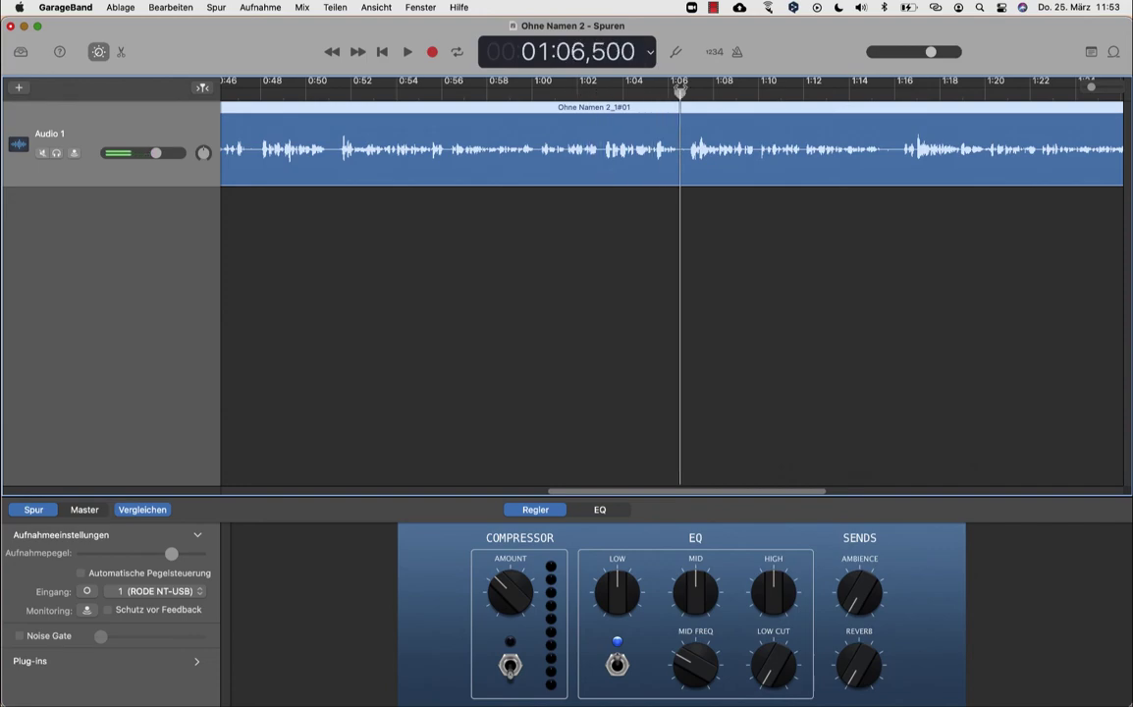
pyautogui.click(218, 7)
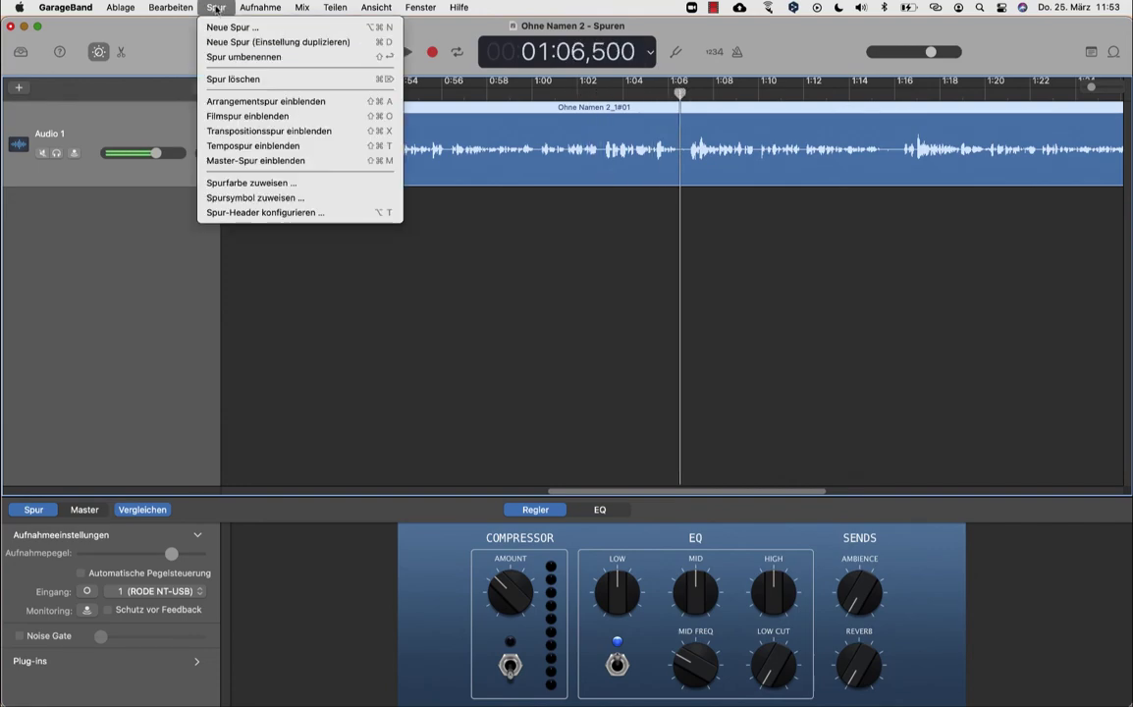
pyautogui.moveTo(181, 10)
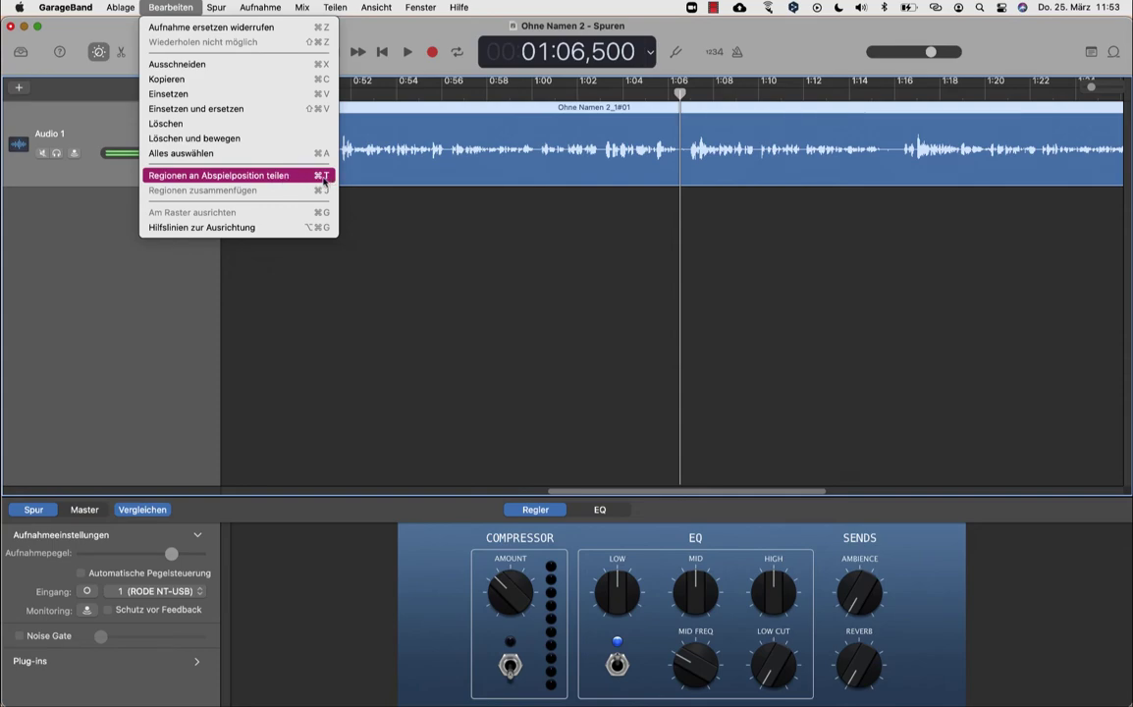
pyautogui.click(685, 135)
pyautogui.press('space')
pyautogui.press('space')
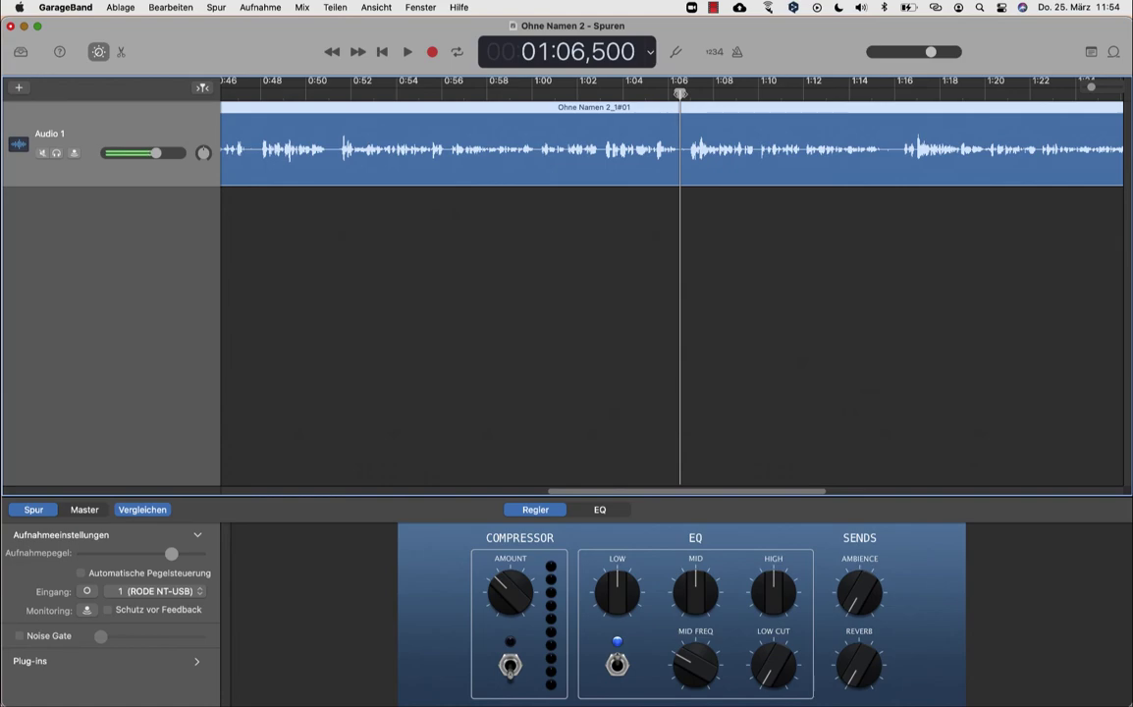
pyautogui.press('super+t')
# Move the second region away from the first to about 1:12 and trim the silence off its beginning.
pyautogui.moveTo(700, 123); pyautogui.dragTo(713, 124)
pyautogui.scroll(-5, 635, 202)
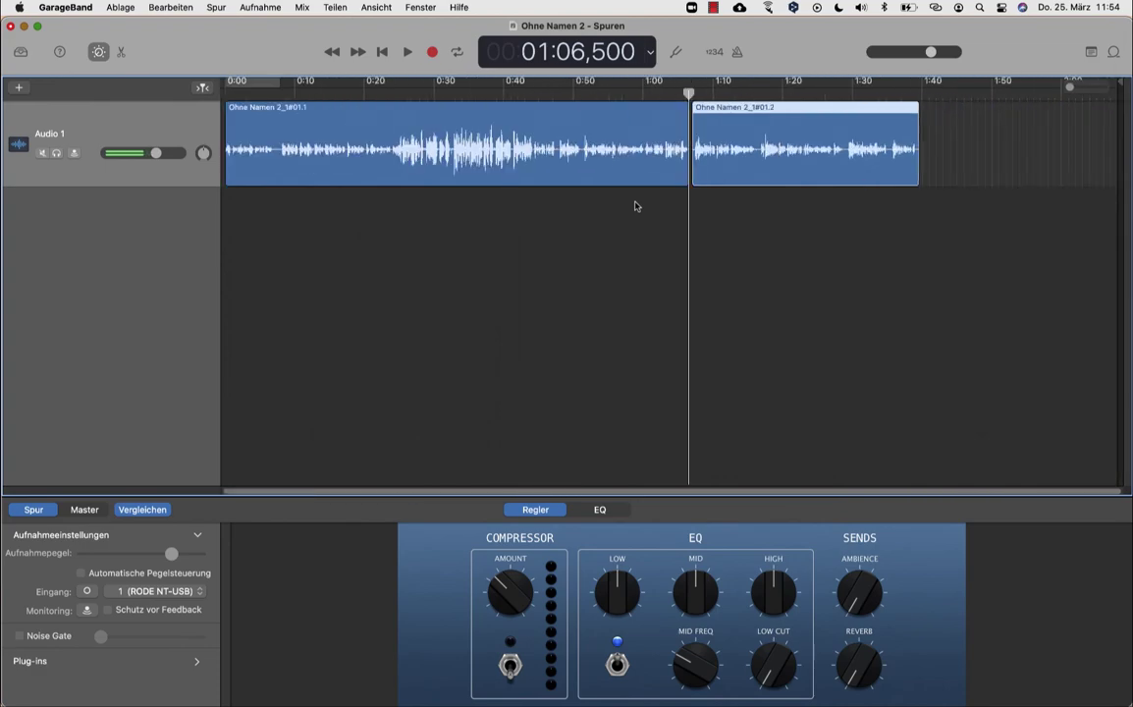
pyautogui.click(623, 144)
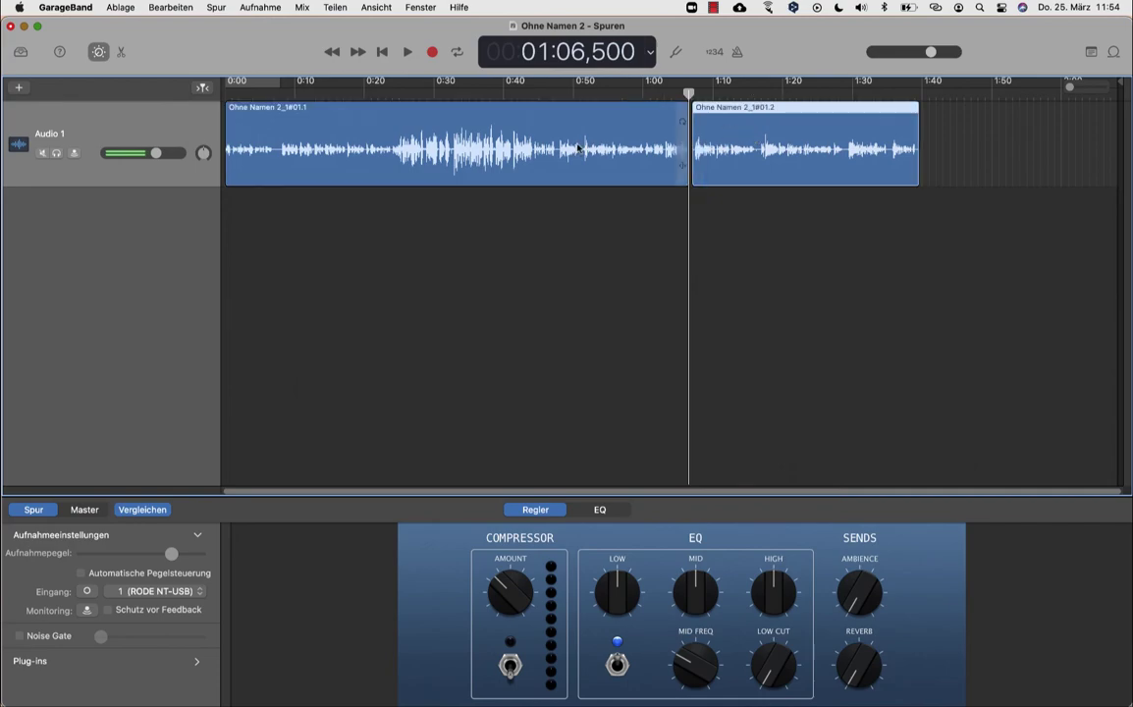
pyautogui.click(729, 144)
pyautogui.moveTo(694, 165); pyautogui.dragTo(787, 155)
pyautogui.scroll(5, 756, 156)
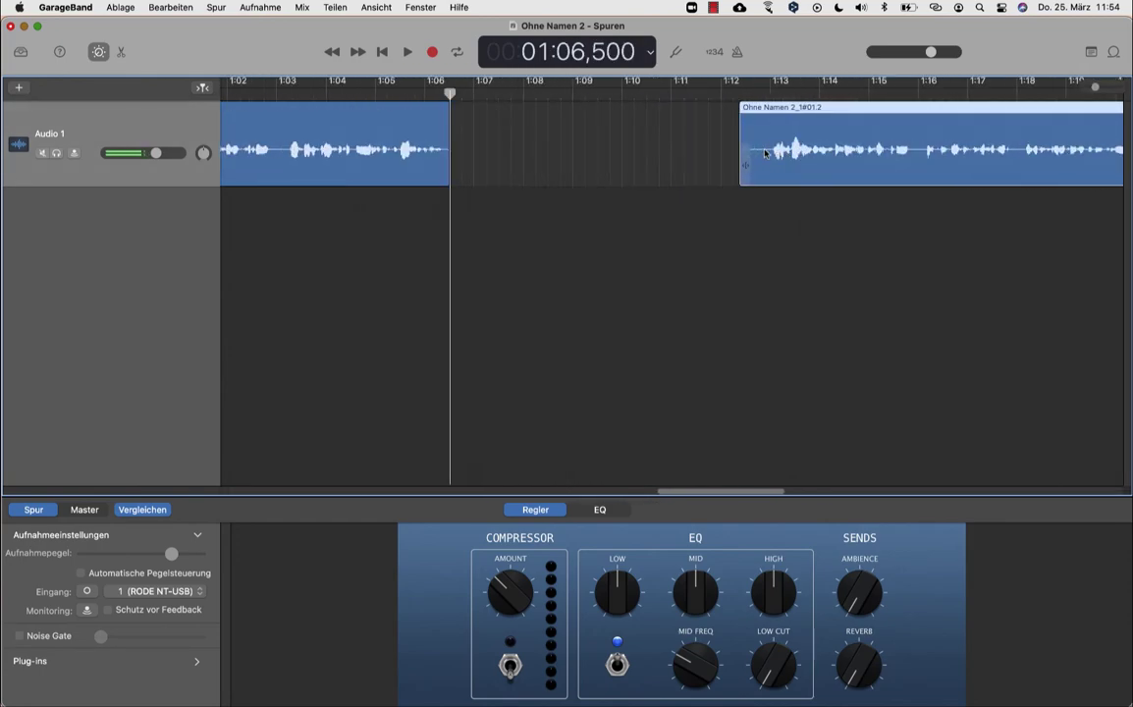
pyautogui.moveTo(743, 165); pyautogui.dragTo(774, 165)
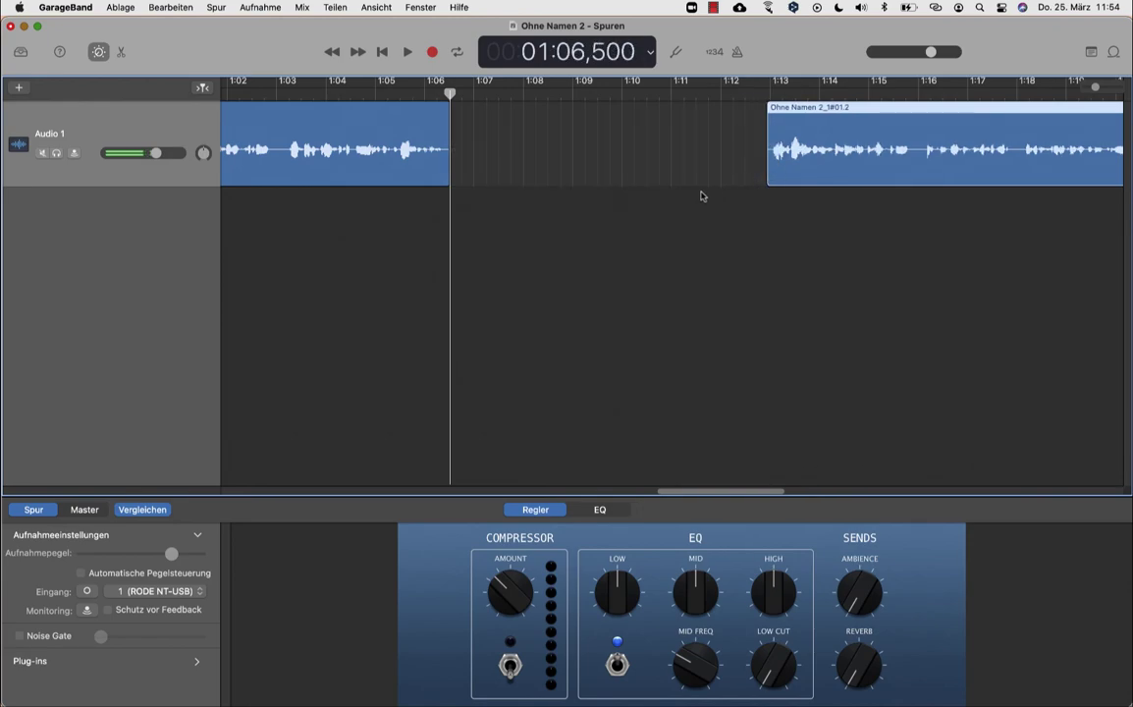
pyautogui.scroll(-5, 690, 197)
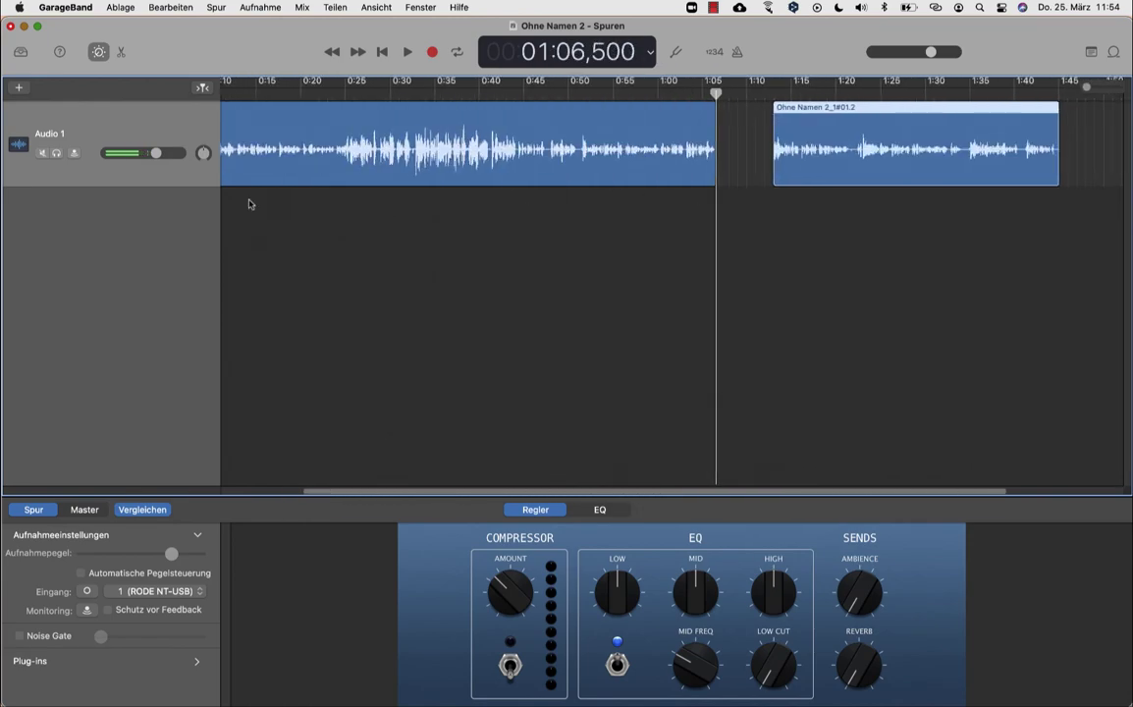
# Add two empty audio tracks, Audio 2 and Audio 3, below the Audio 1 track.
pyautogui.hscroll(-3, 259, 202)
pyautogui.doubleClick(183, 215)
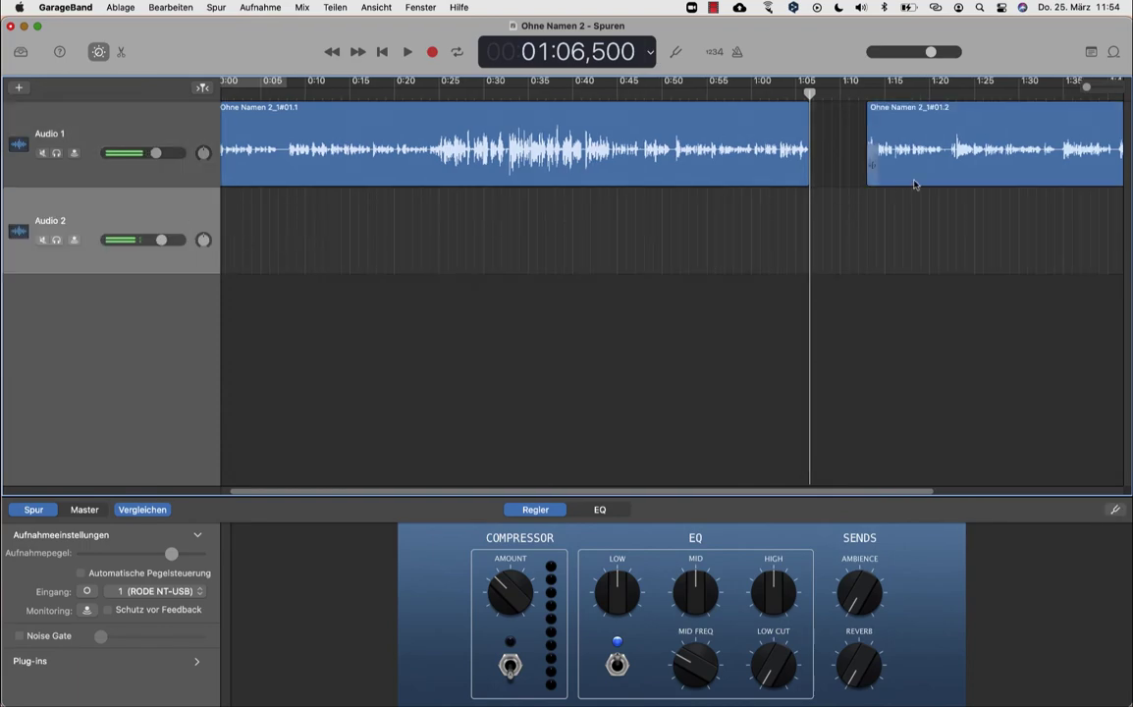
# Move the second region on Audio 1 closer to the first so that it starts at about 1:07.
pyautogui.moveTo(934, 167)
pyautogui.mouseDown()
pyautogui.moveTo(909, 255)
pyautogui.moveTo(736, 290)
pyautogui.moveTo(716, 310)
pyautogui.moveTo(557, 262)
pyautogui.moveTo(897, 259)
pyautogui.moveTo(936, 169)
pyautogui.mouseUp()
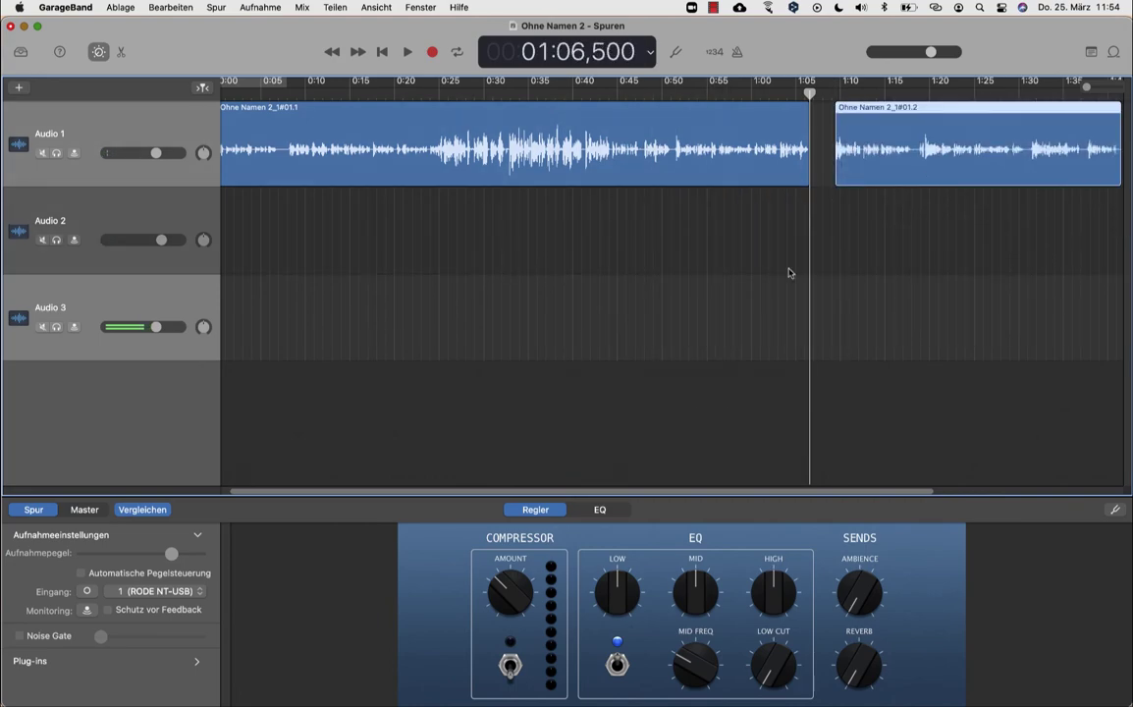
pyautogui.hscroll(5, 790, 272)
pyautogui.hscroll(-5, 790, 272)
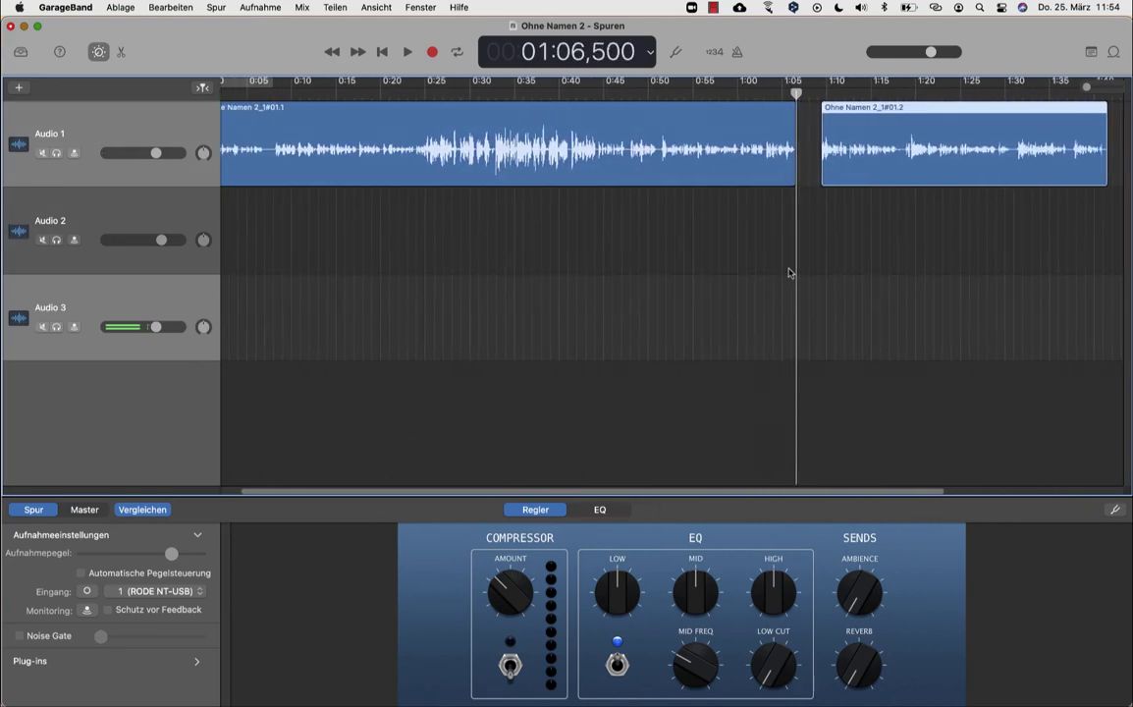
pyautogui.press('super+Right')
pyautogui.press('super+Right')
pyautogui.press('super+Right')
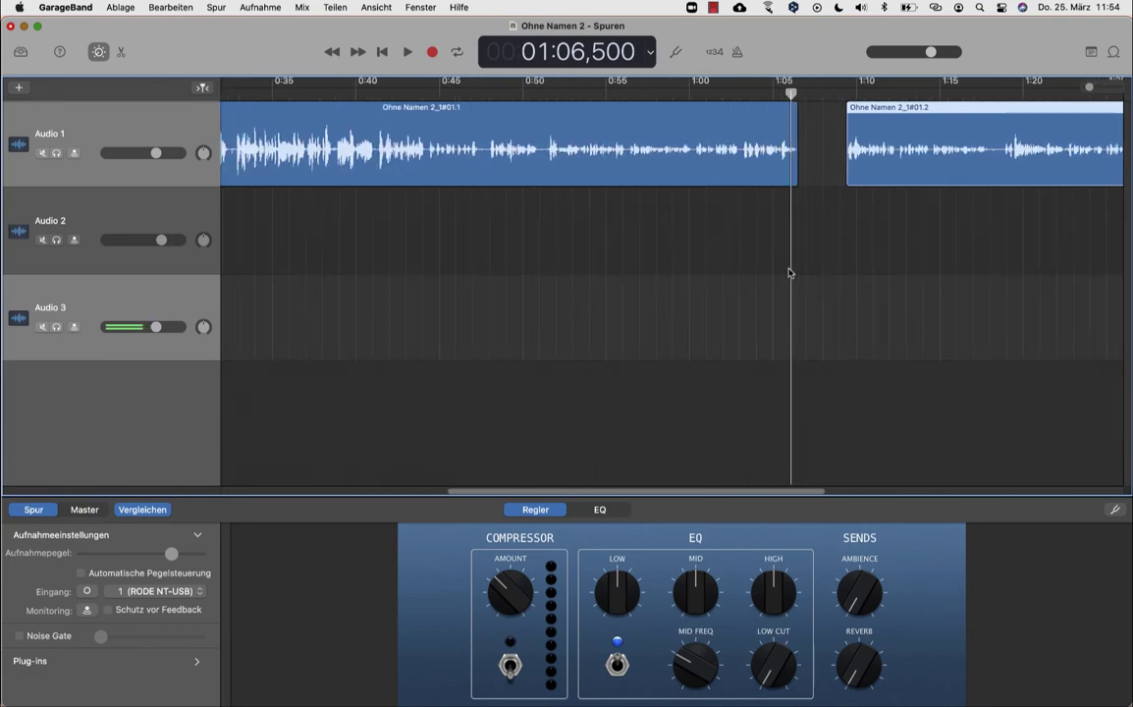
pyautogui.moveTo(914, 169); pyautogui.dragTo(739, 165)
# Split the second region on Audio 1 at 01:10,250 and delete the short piece before the split.
pyautogui.click(891, 83)
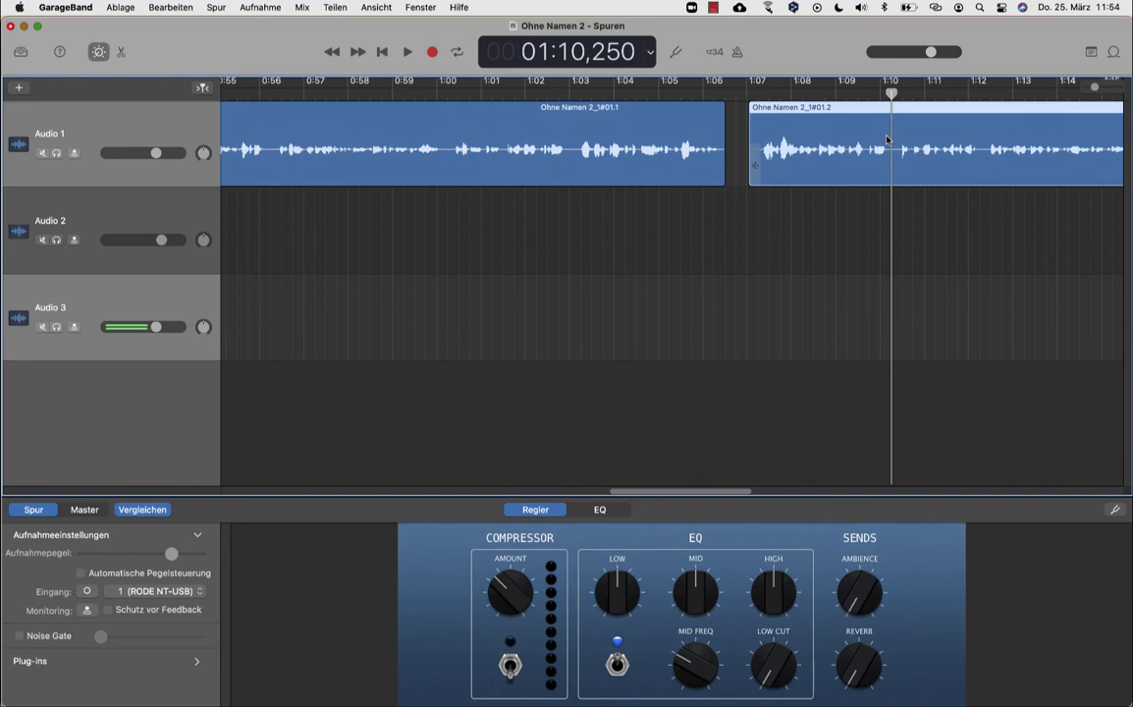
pyautogui.press('super+t')
pyautogui.moveTo(764, 122); pyautogui.dragTo(755, 122)
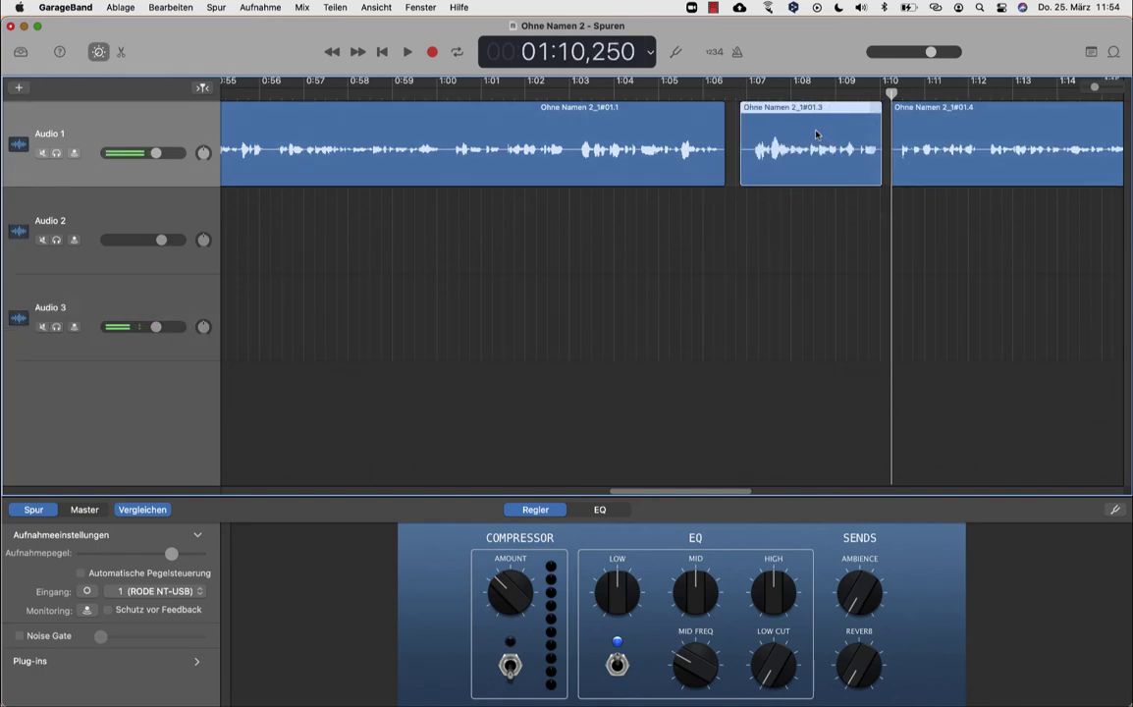
pyautogui.press('Delete')
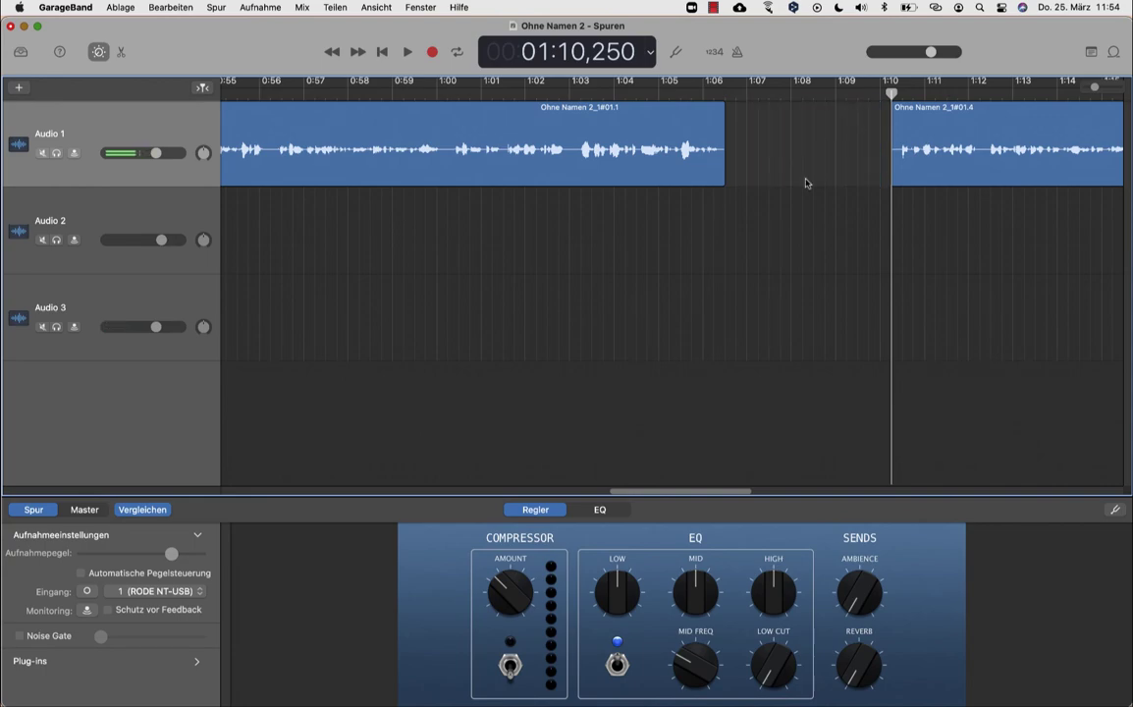
# Move the remaining second region back to about 1:06.6, leaving only a narrow gap after the first region.
pyautogui.press('super+Right')
pyautogui.moveTo(924, 166); pyautogui.dragTo(623, 177)
pyautogui.press('super+Right')
pyautogui.hscroll(-5, 624, 177)
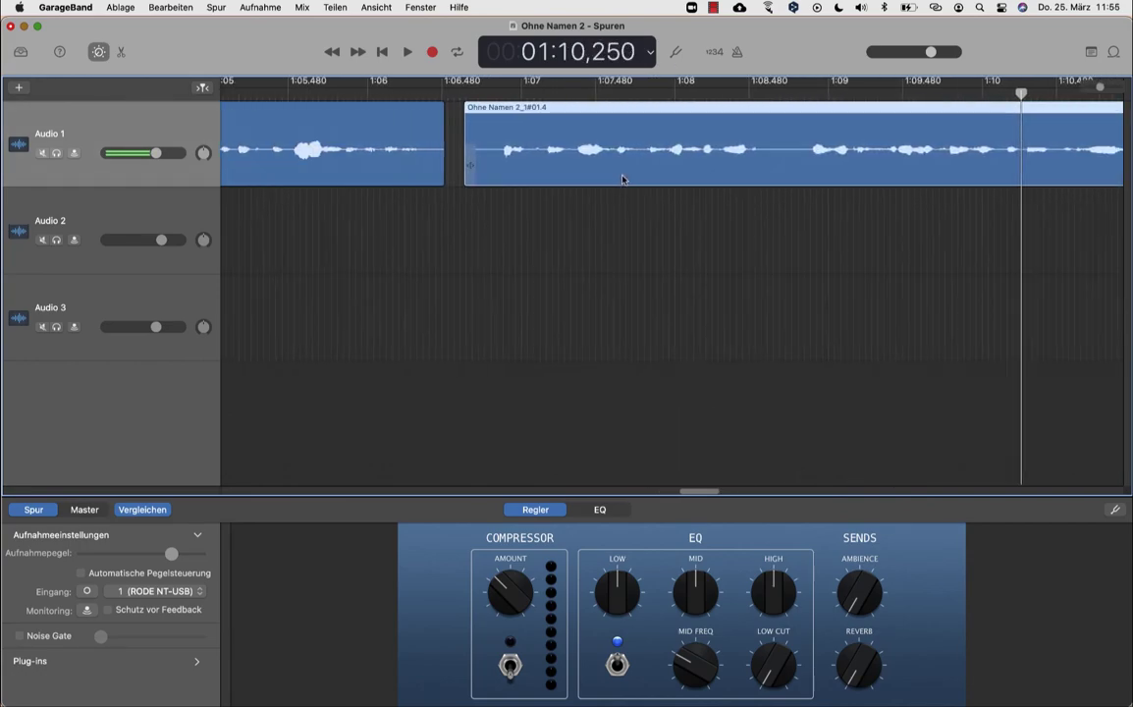
pyautogui.hscroll(-1, 337, 152)
pyautogui.hscroll(-1, 337, 152)
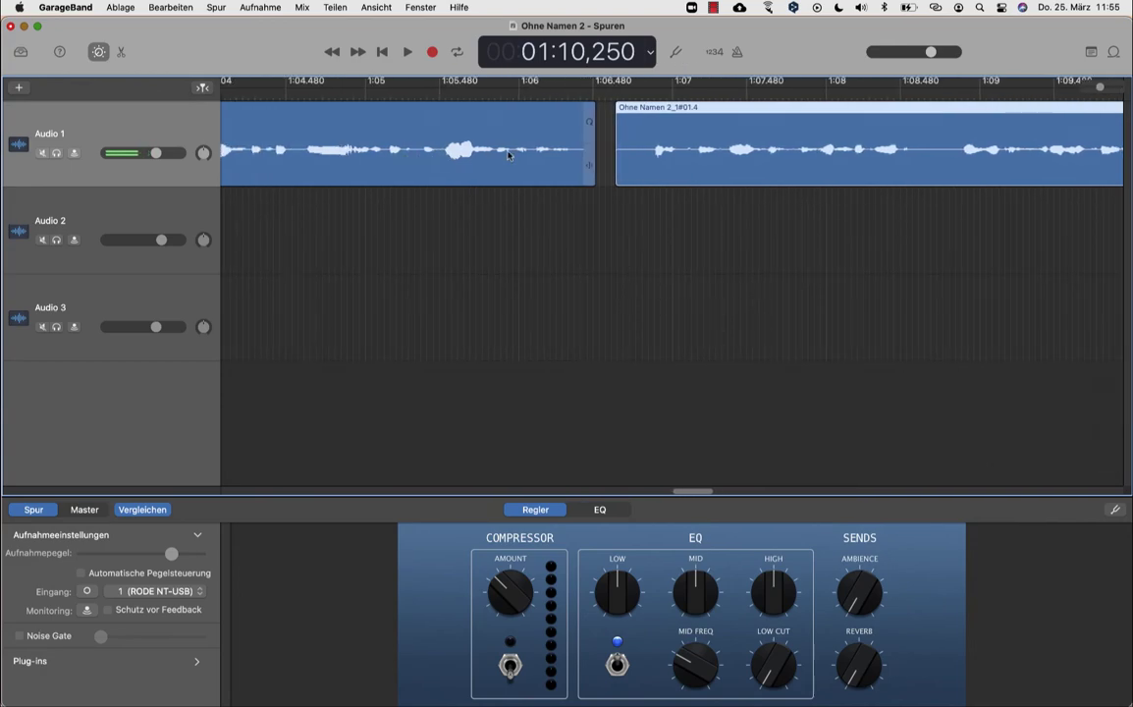
# Shift the second region slightly further back to close the gap, overlapping the end of the first region.
pyautogui.press('super+Left')
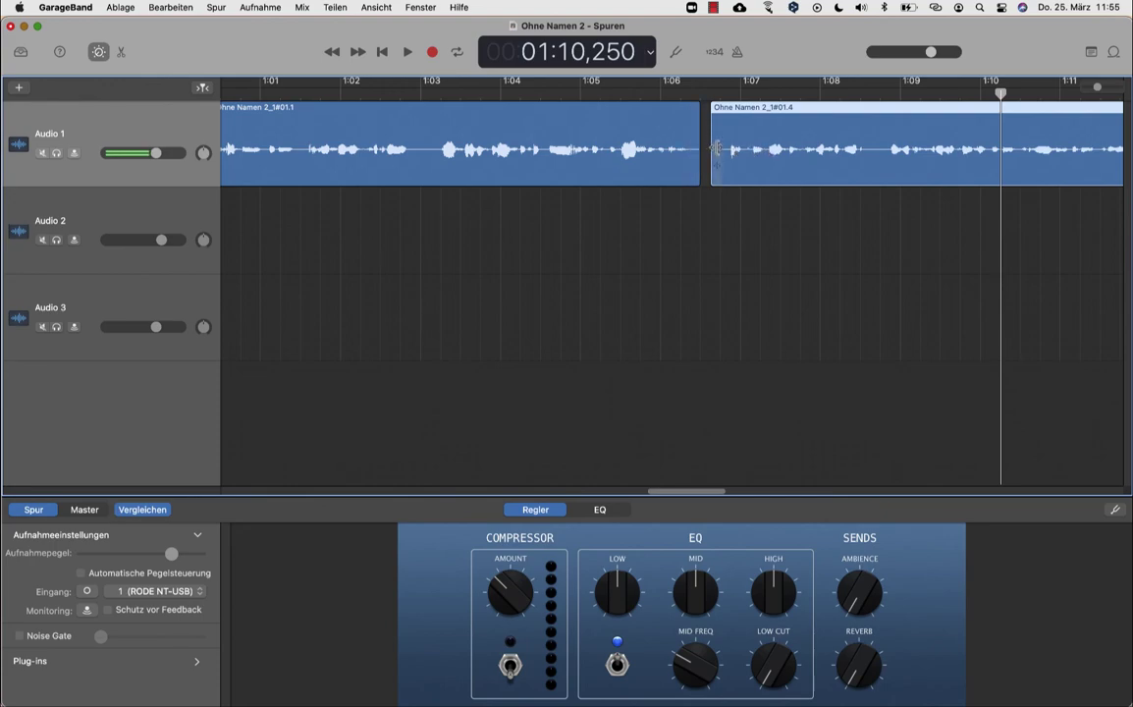
pyautogui.scroll(5, 671, 205)
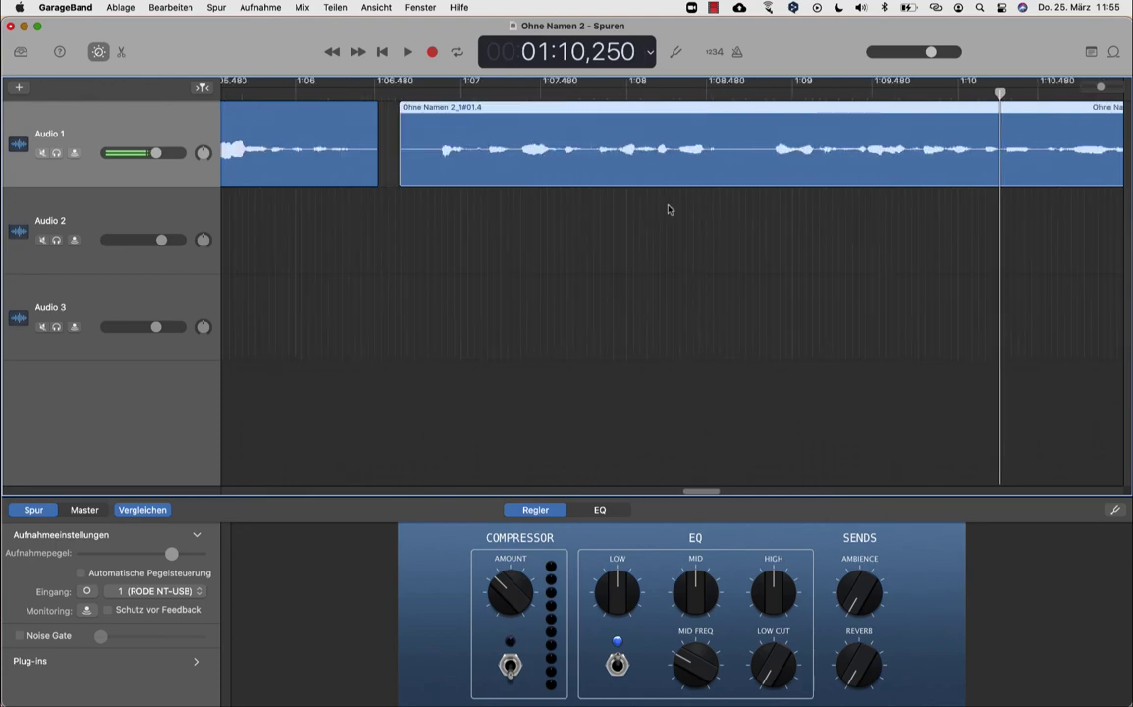
pyautogui.scroll(-2, 669, 209)
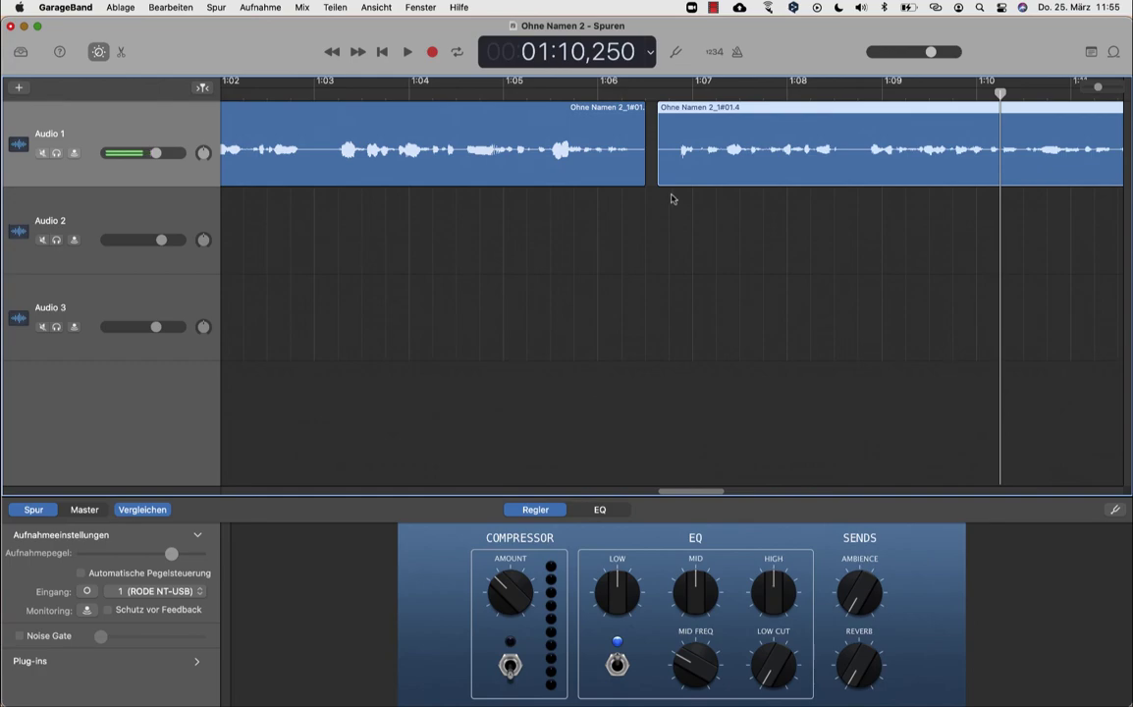
pyautogui.moveTo(705, 145); pyautogui.dragTo(680, 145)
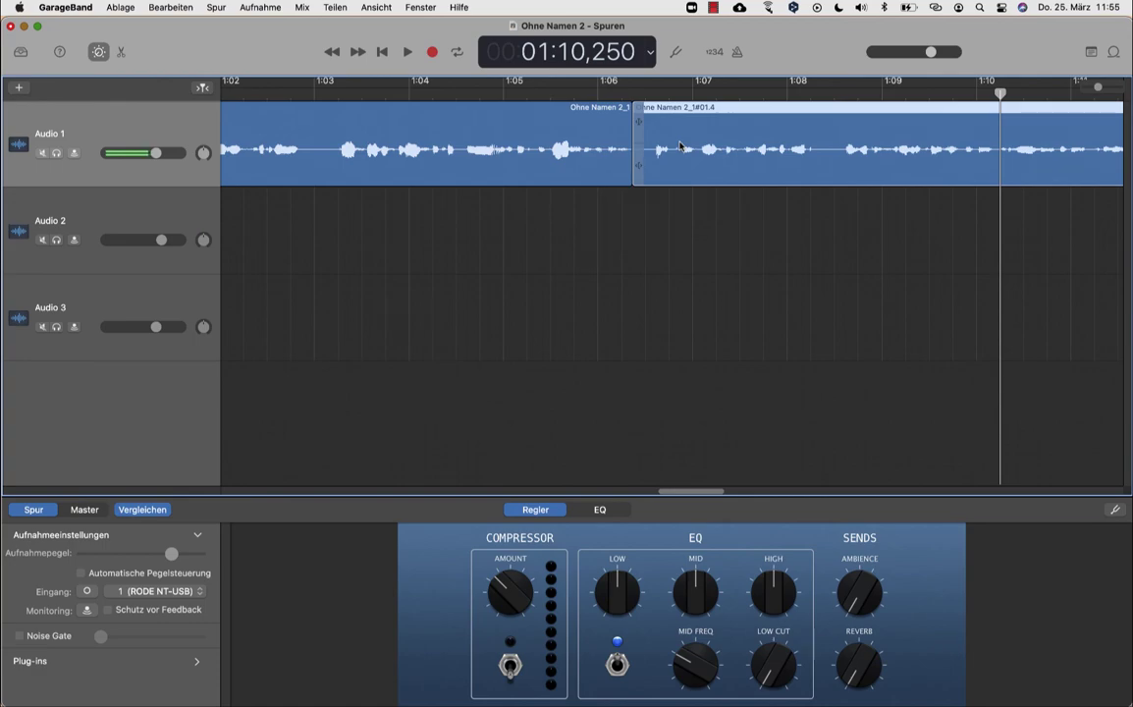
# Trim the beginning of the second region on Audio 1 so that it starts at about 1:06.43.
pyautogui.scroll(6, 679, 146)
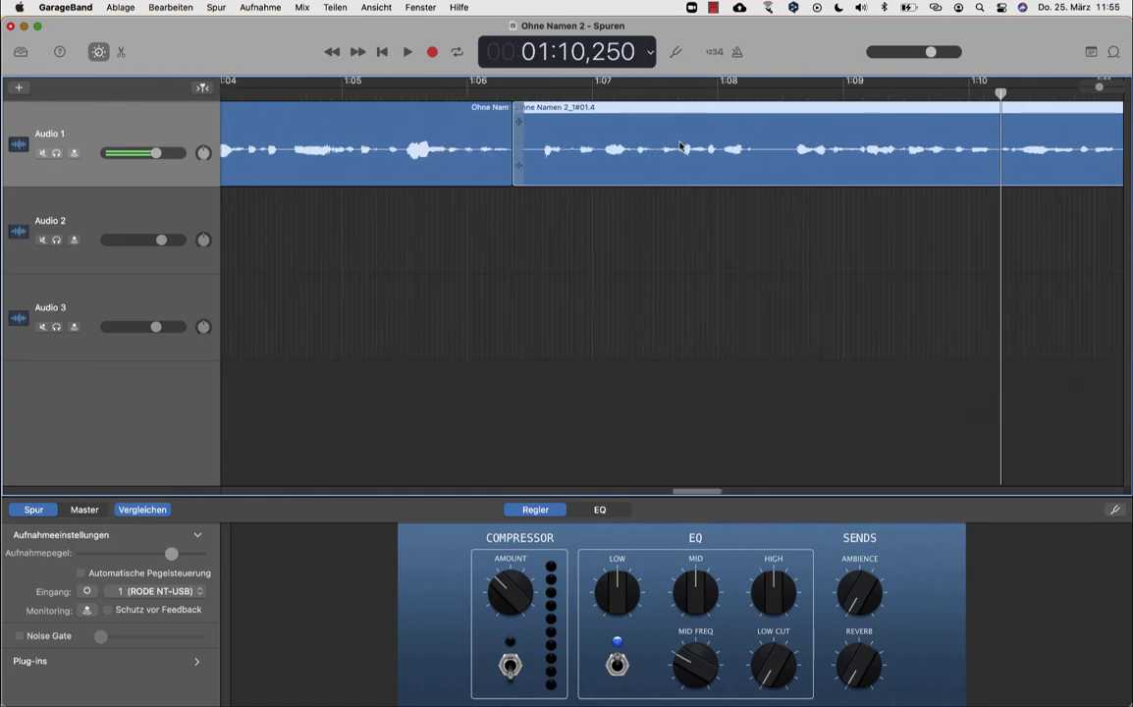
pyautogui.hscroll(-3, 680, 146)
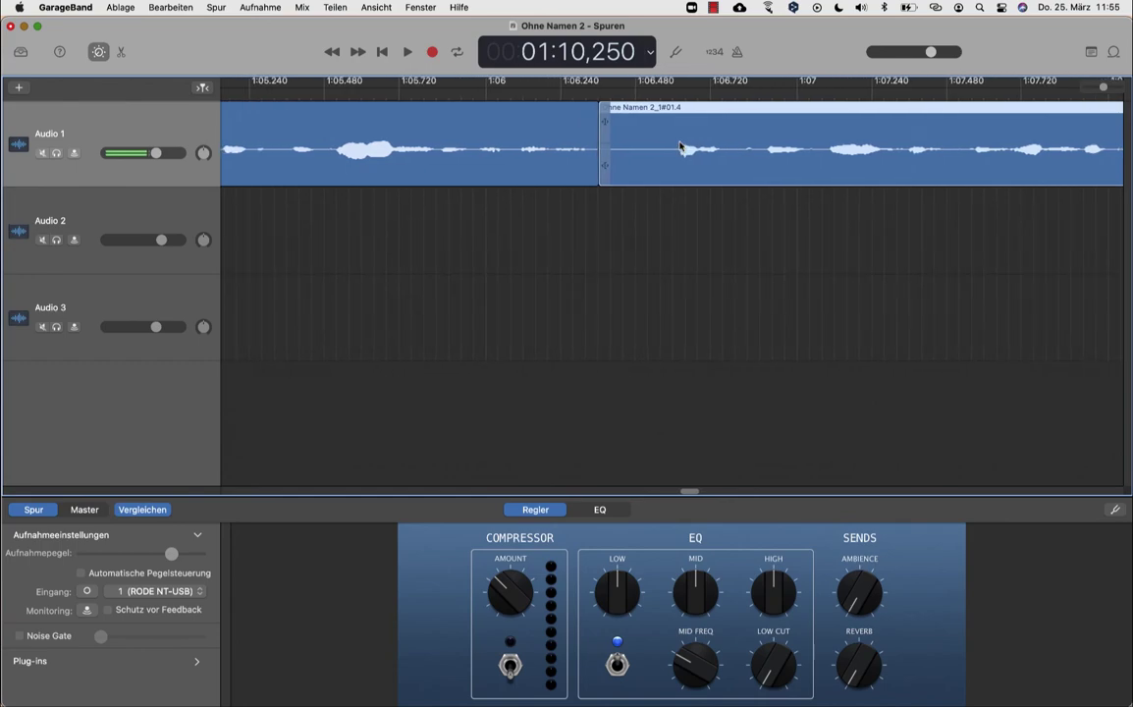
pyautogui.moveTo(633, 151)
pyautogui.mouseDown()
pyautogui.moveTo(601, 164)
pyautogui.moveTo(637, 167)
pyautogui.moveTo(625, 167)
pyautogui.mouseUp()
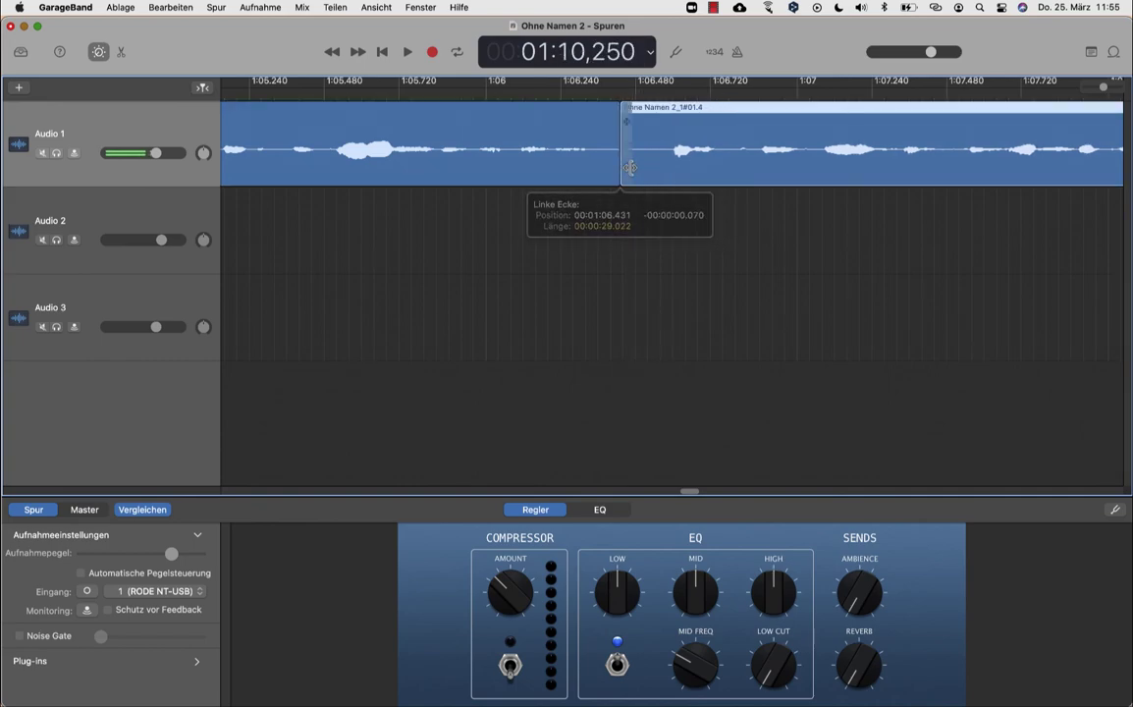
# Delete the second region on Audio 1, keeping only the first one.
pyautogui.press('super+Left')
pyautogui.press('super+Left')
pyautogui.press('super+Left')
pyautogui.press('super+Left')
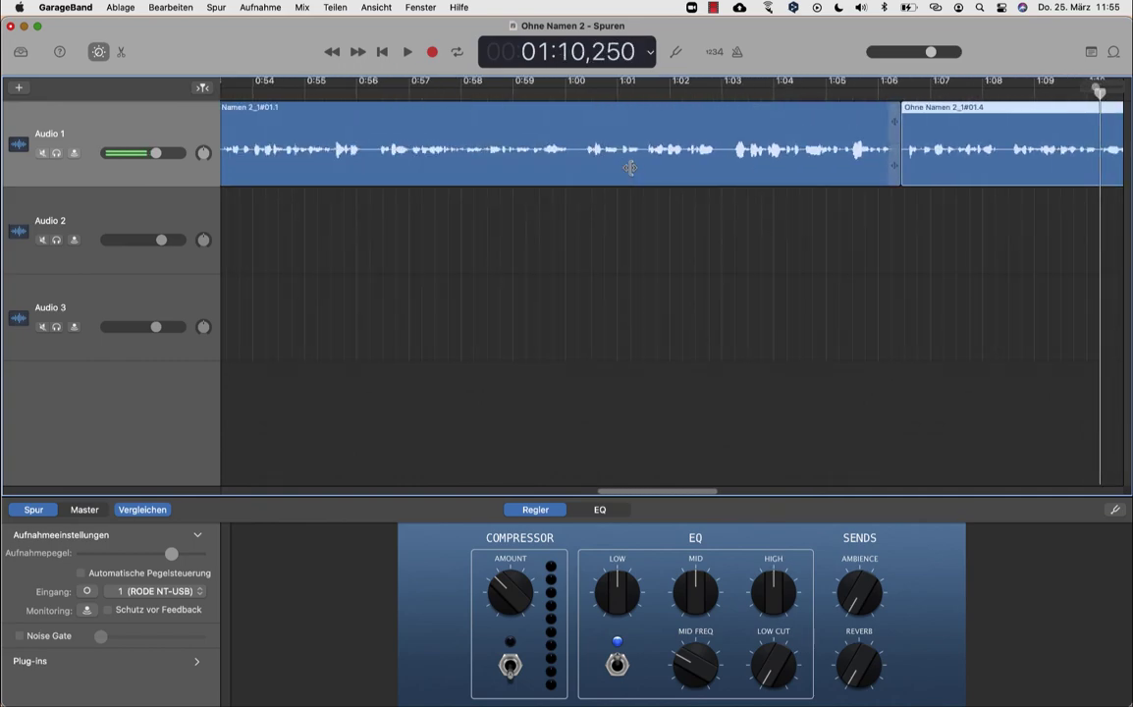
pyautogui.hscroll(-10, 630, 168)
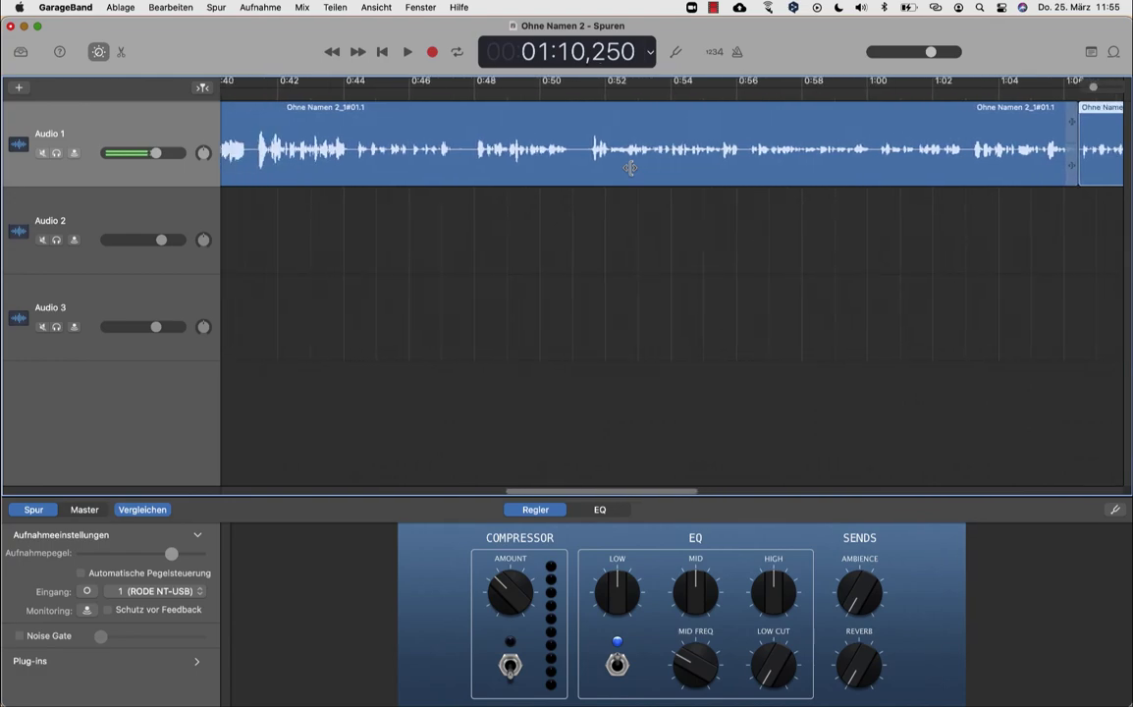
pyautogui.hscroll(-10, 629, 168)
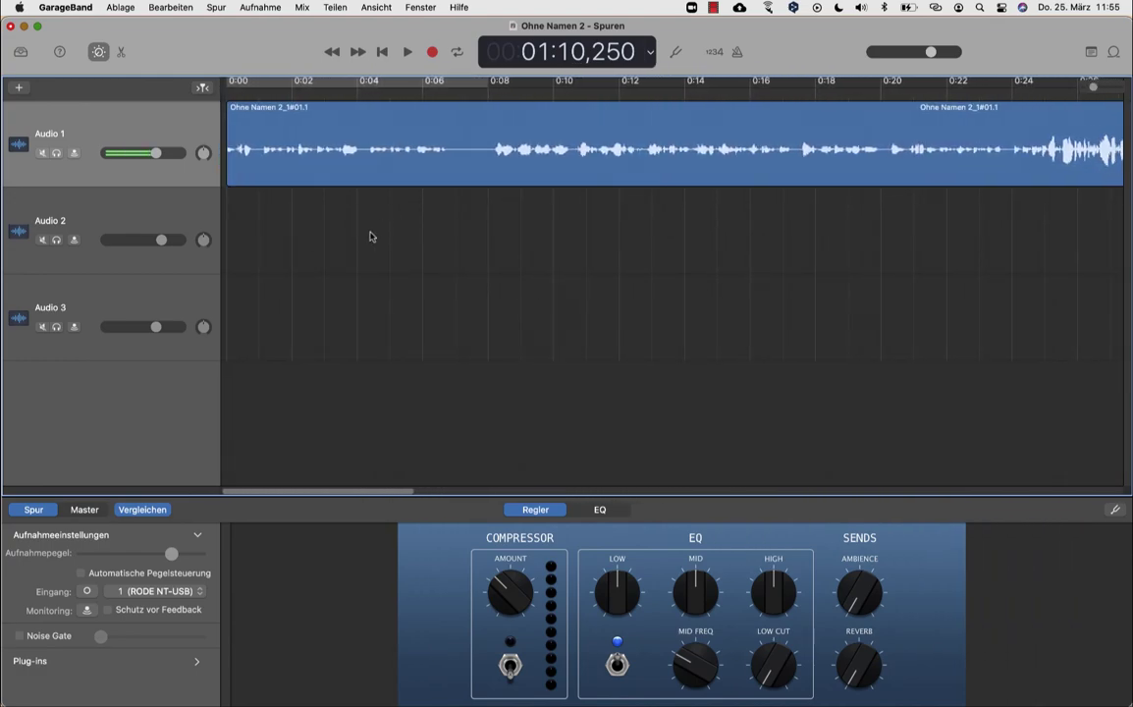
pyautogui.press('super+Left')
pyautogui.press('super+Left')
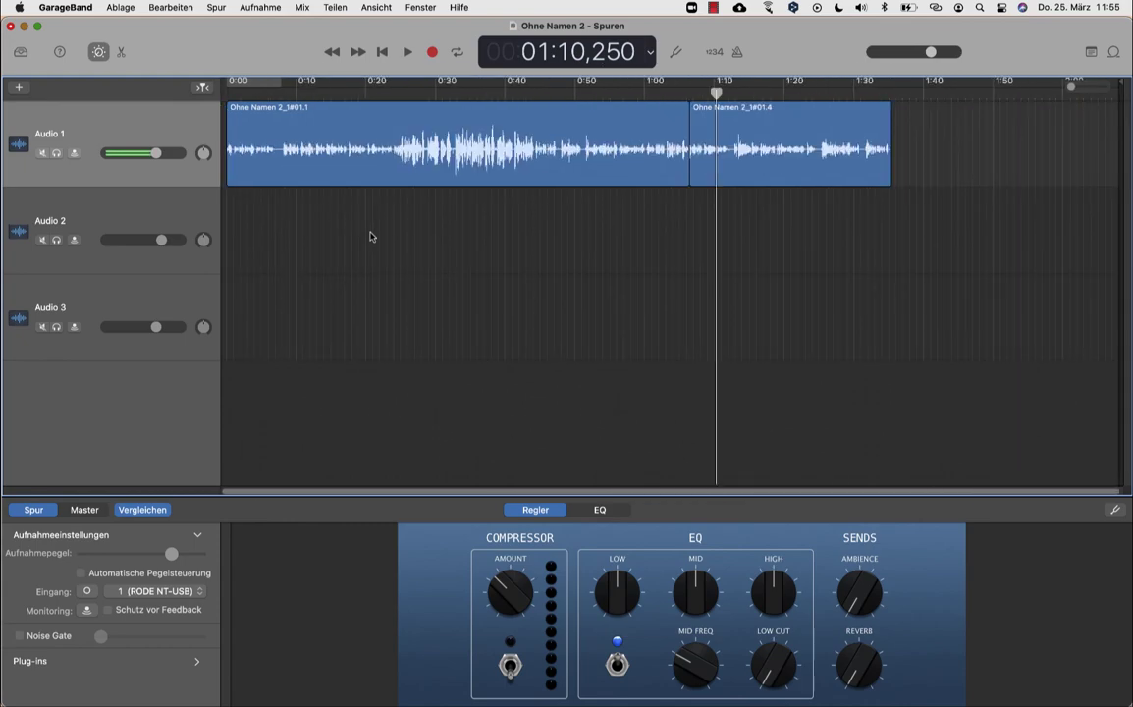
pyautogui.click(776, 139)
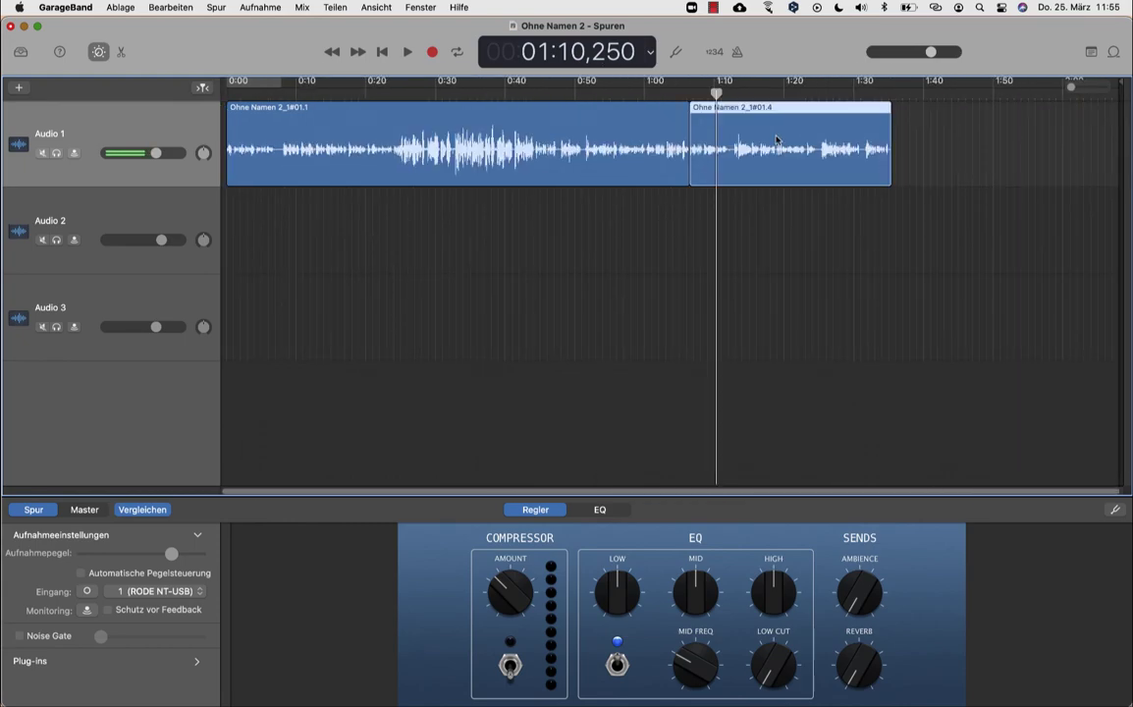
pyautogui.press('Delete')
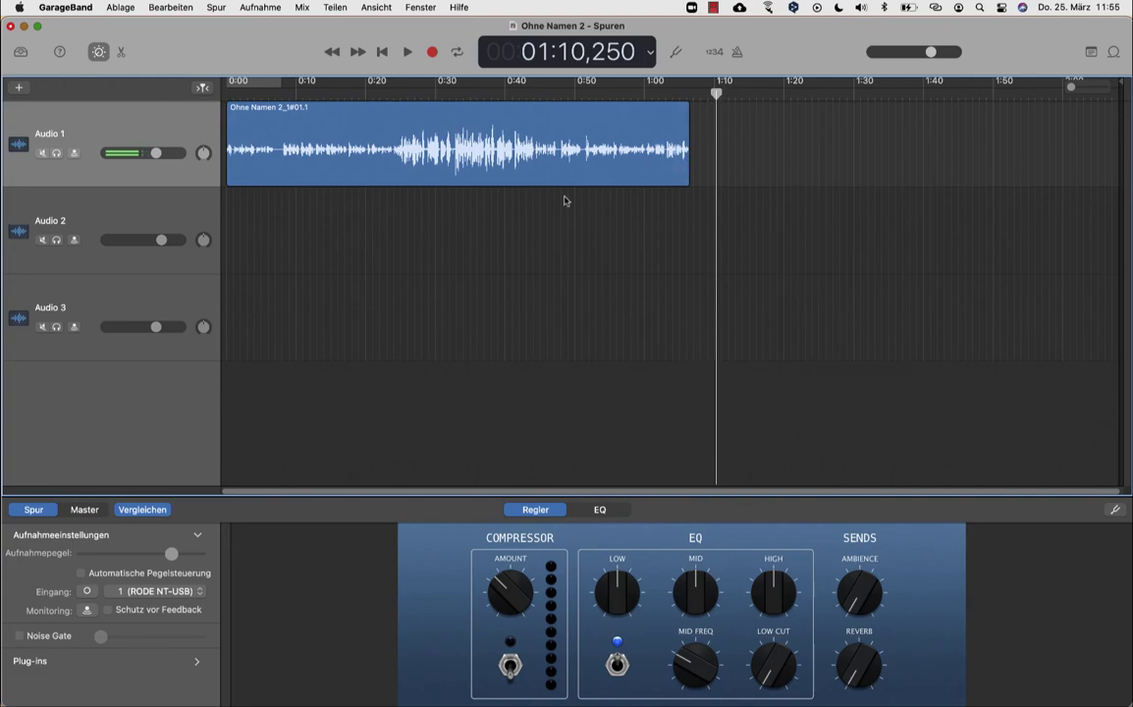
# Play back the remaining Audio 1 region from the start and from about 0:24, stopping at about 0:30.5.
pyautogui.scroll(5, 561, 202)
pyautogui.hscroll(-10, 565, 201)
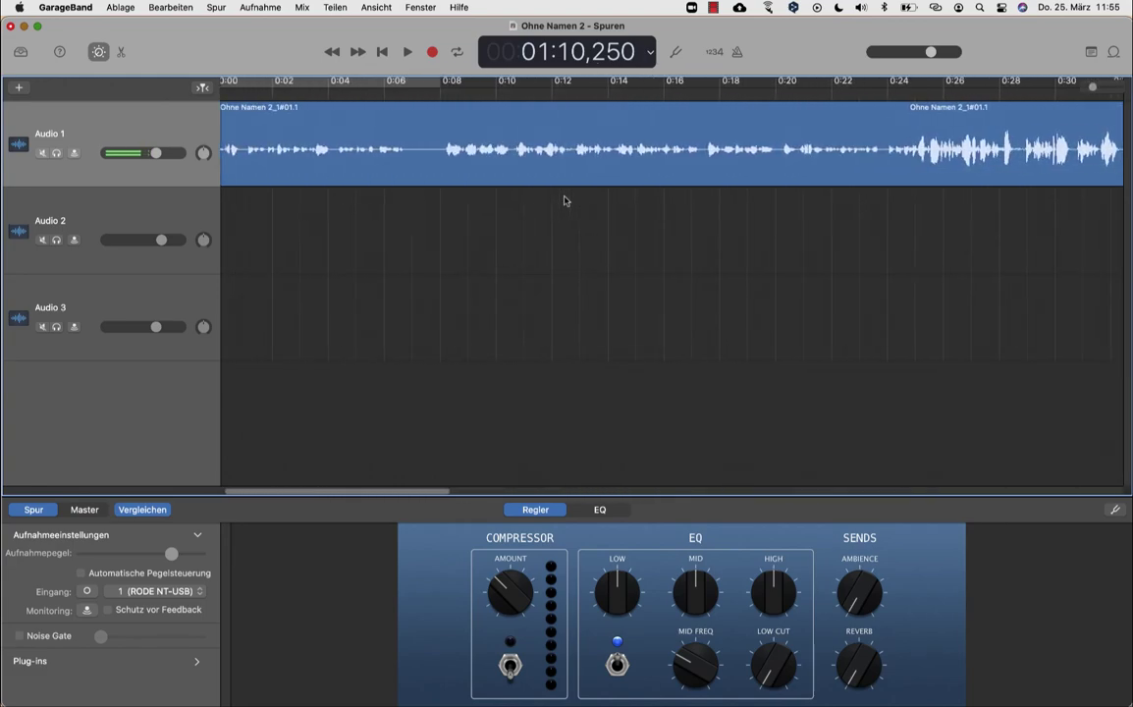
pyautogui.moveTo(305, 95); pyautogui.dragTo(201, 91)
pyautogui.click(407, 51)
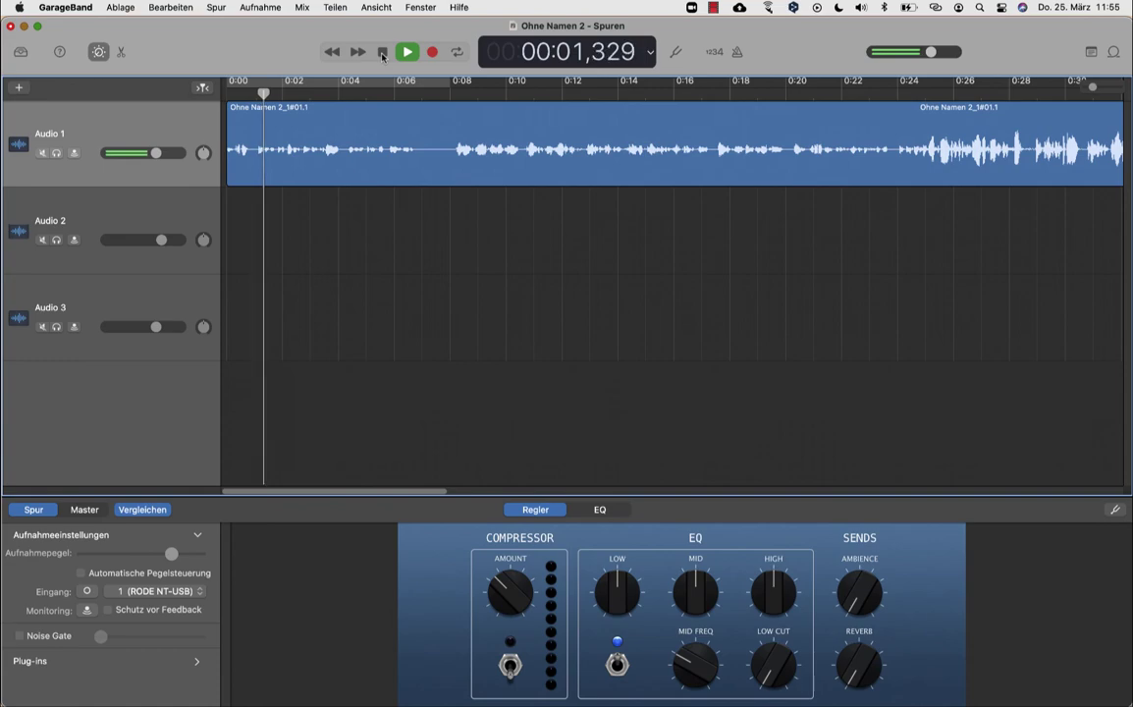
pyautogui.hscroll(3, 688, 90)
pyautogui.click(689, 89)
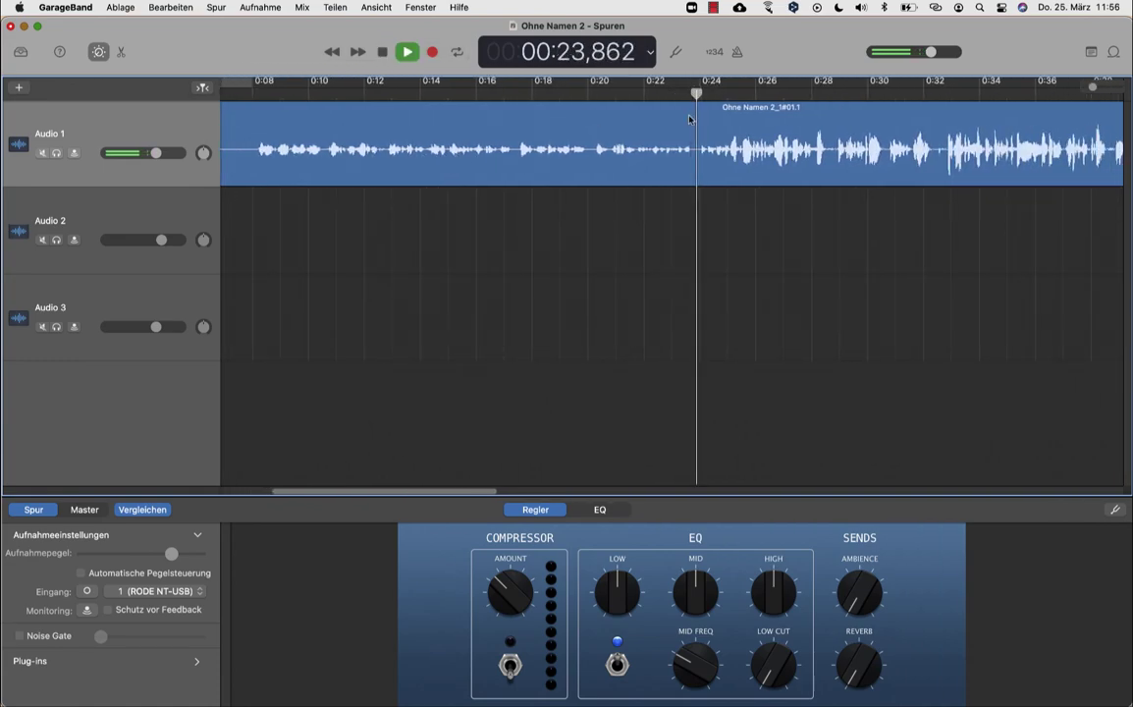
pyautogui.hscroll(5, 684, 198)
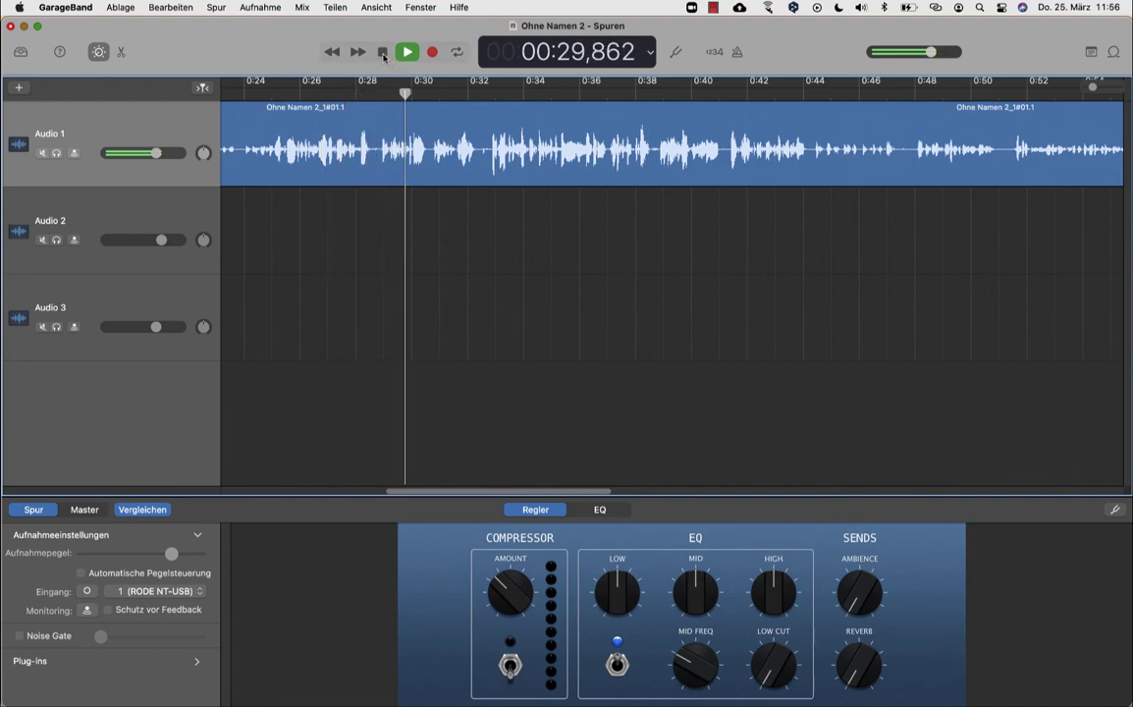
pyautogui.click(407, 52)
# Place the playhead in the pause at 00:30,625 on Audio 1 and split the region there.
pyautogui.hscroll(5, 506, 238)
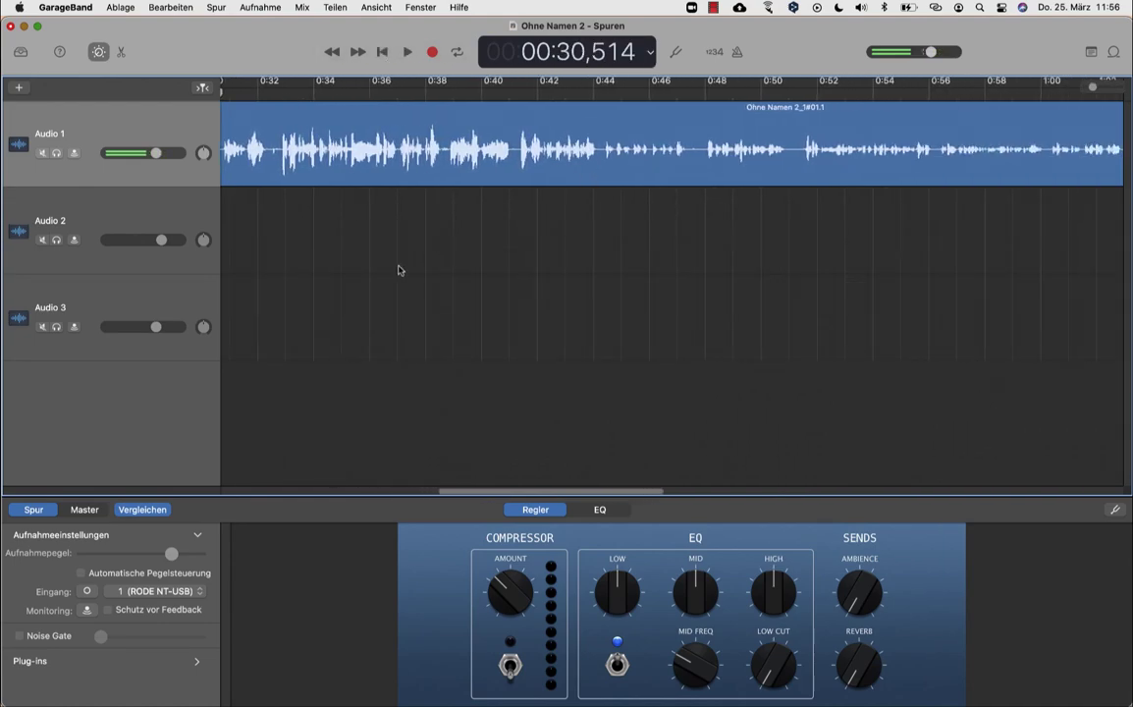
pyautogui.hscroll(-6, 367, 285)
pyautogui.press('super+Right')
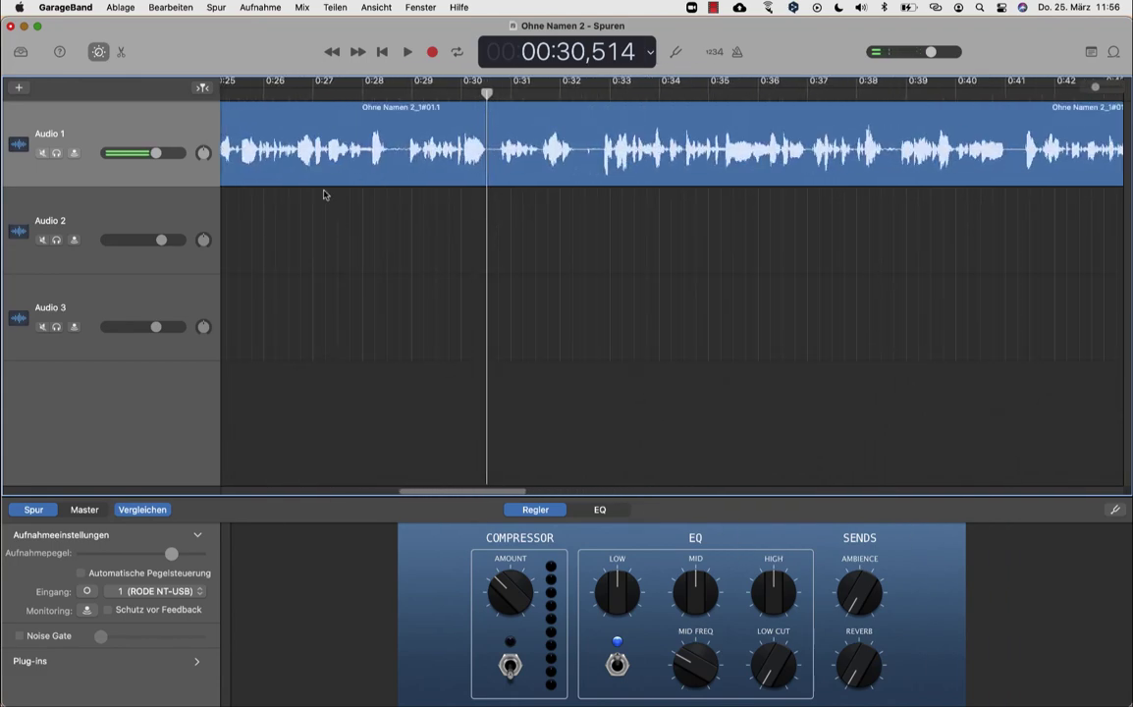
pyautogui.click(454, 89)
pyautogui.press('space')
pyautogui.click(383, 52)
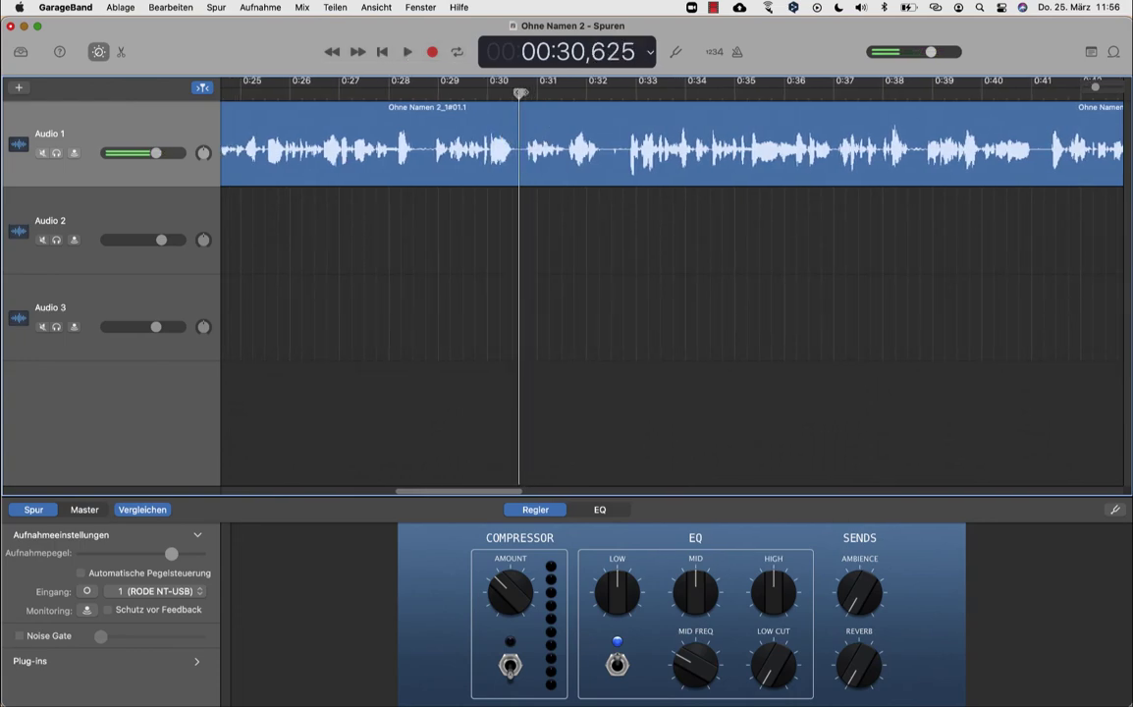
pyautogui.click(531, 163)
pyautogui.press('super+t')
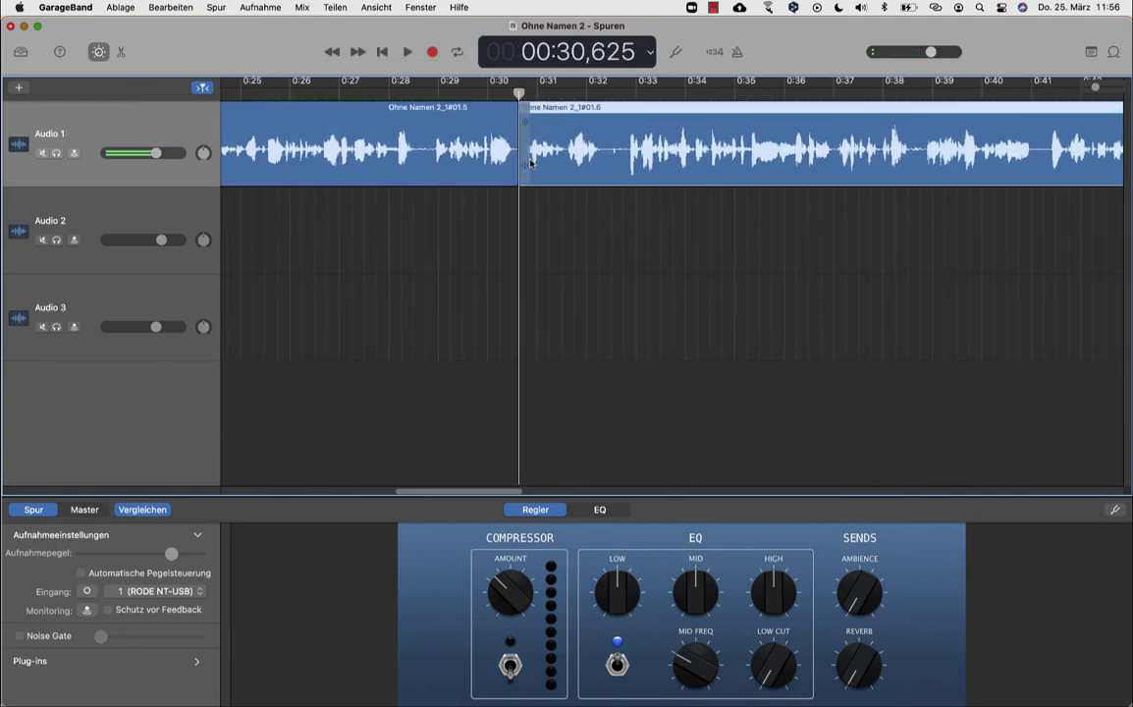
# Trim about 1.5 seconds off the start of the second region on Audio 1 and move it back against the first region.
pyautogui.moveTo(521, 157); pyautogui.dragTo(596, 158)
pyautogui.press('super+Left')
pyautogui.press('super+Left')
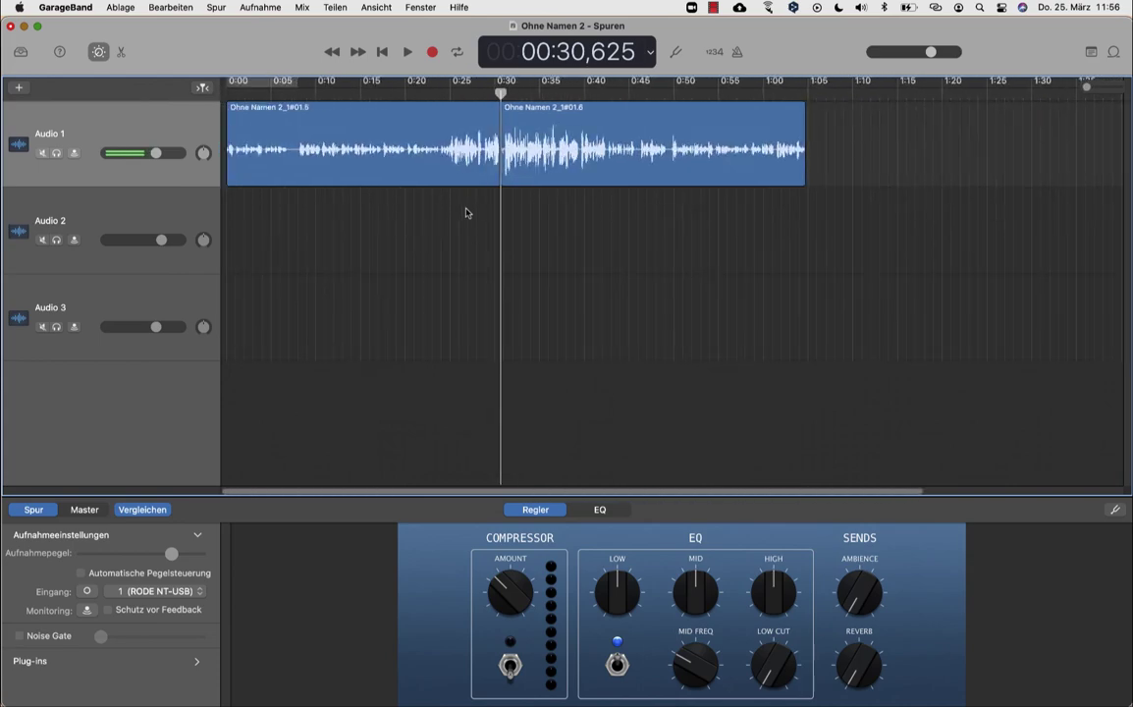
# Return the playhead to the start and export the song to disk as an MP3 named test2 in Schreibtisch – iCloud.
pyautogui.click(225, 88)
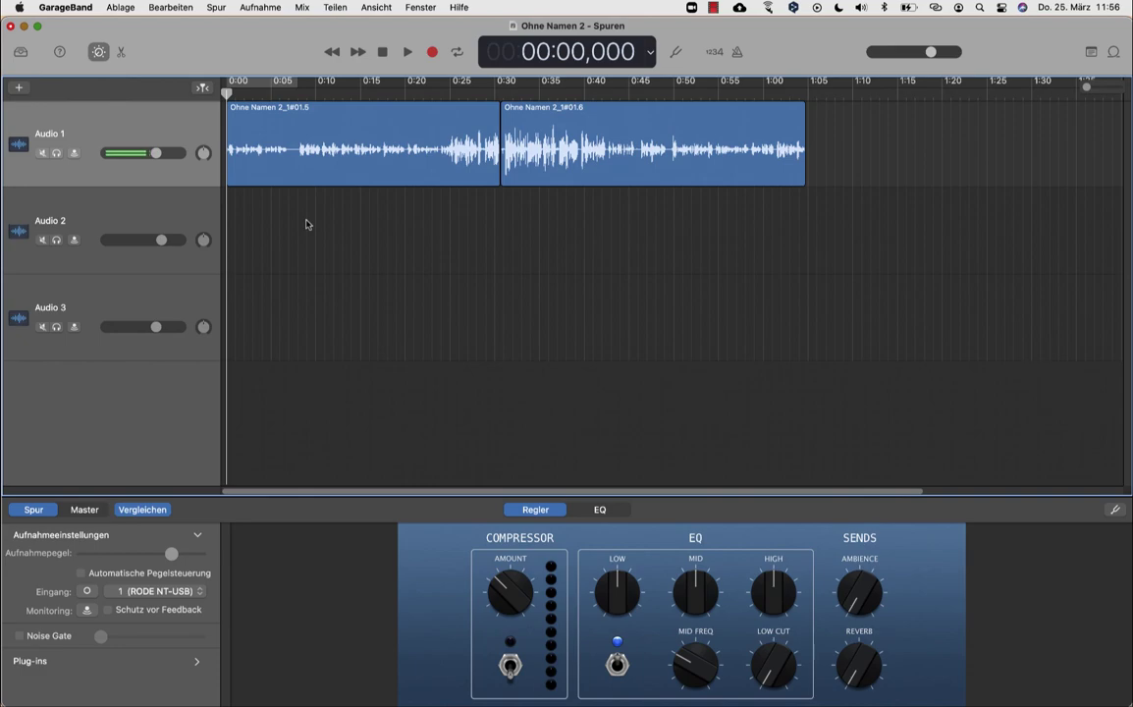
pyautogui.click(334, 8)
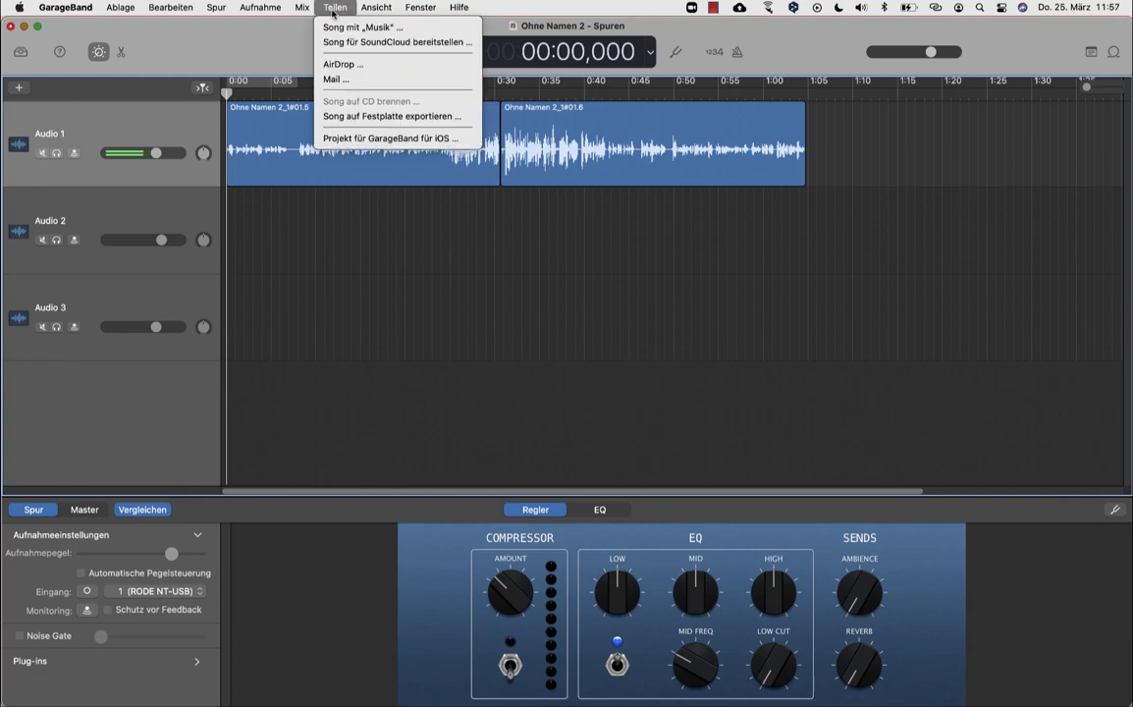
pyautogui.click(338, 117)
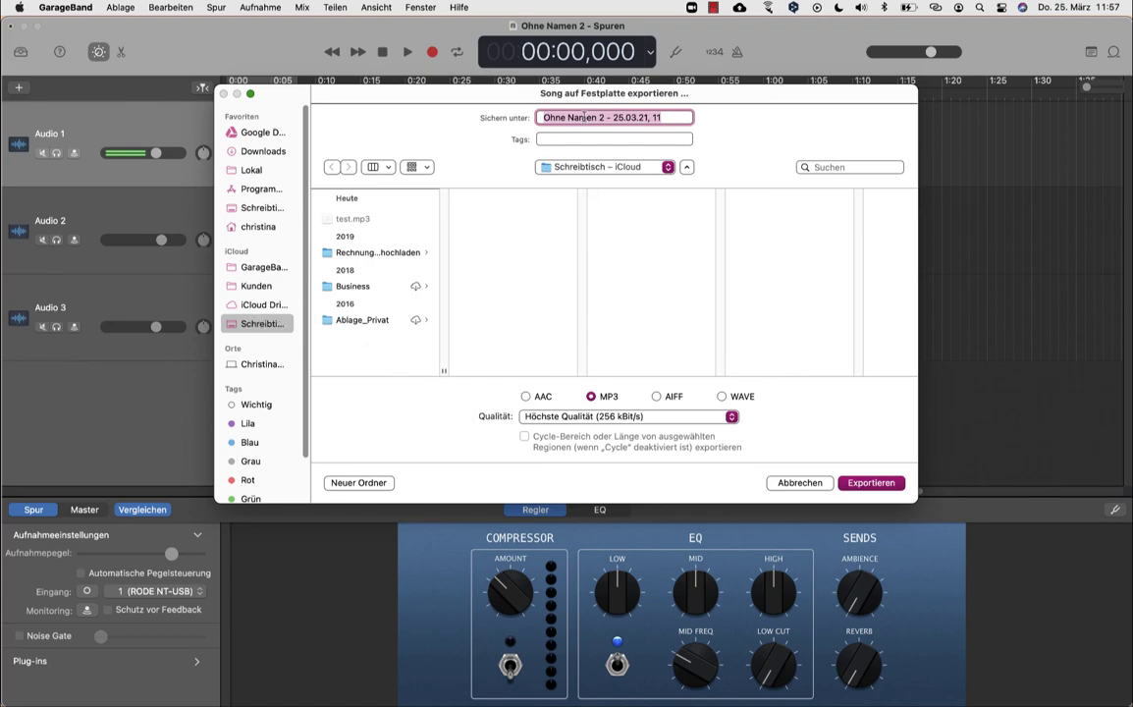
pyautogui.write('tes')
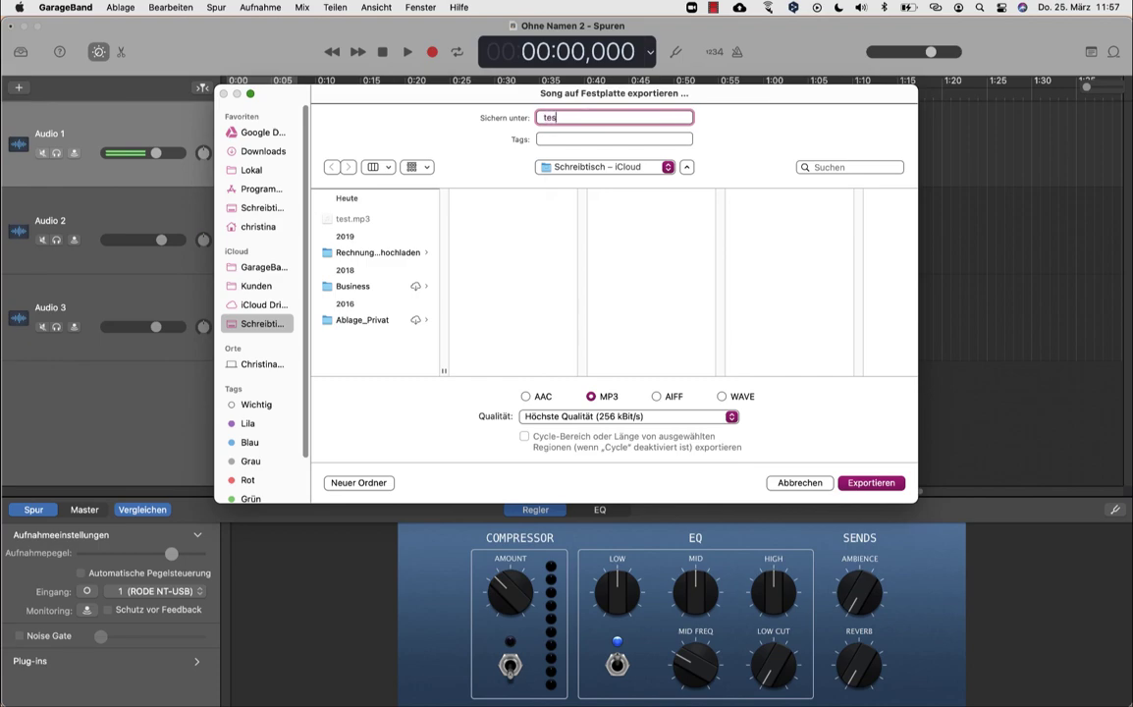
pyautogui.write('t2')
pyautogui.click(863, 484)
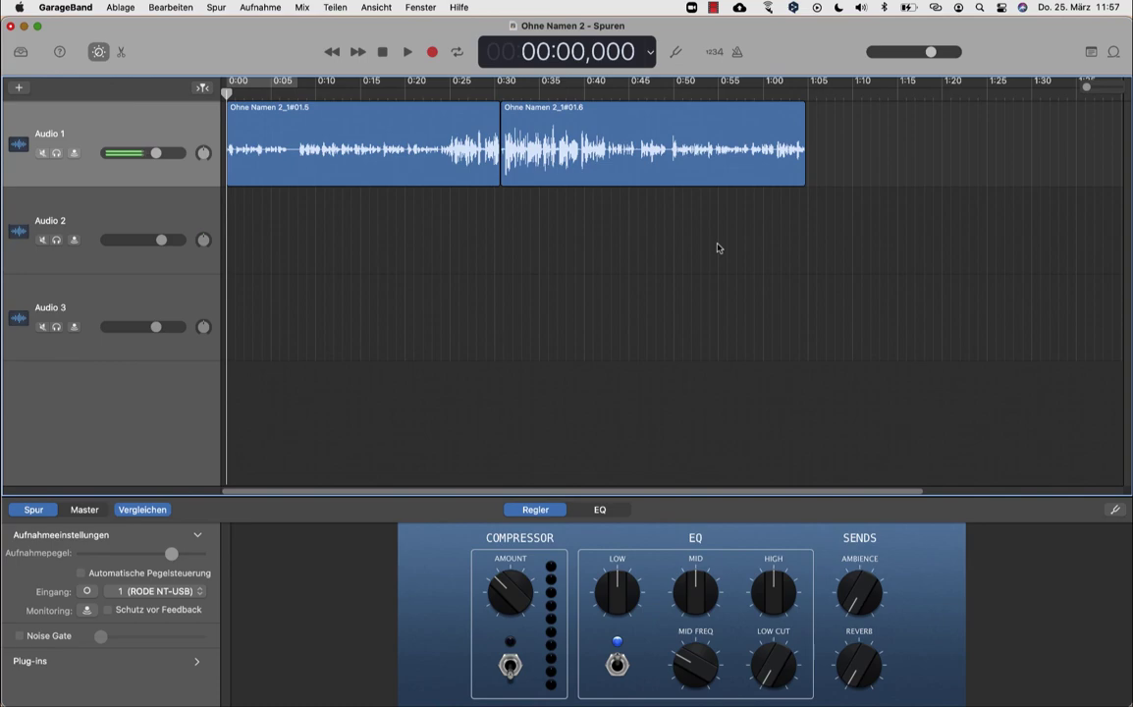
pyautogui.press('super+Left')
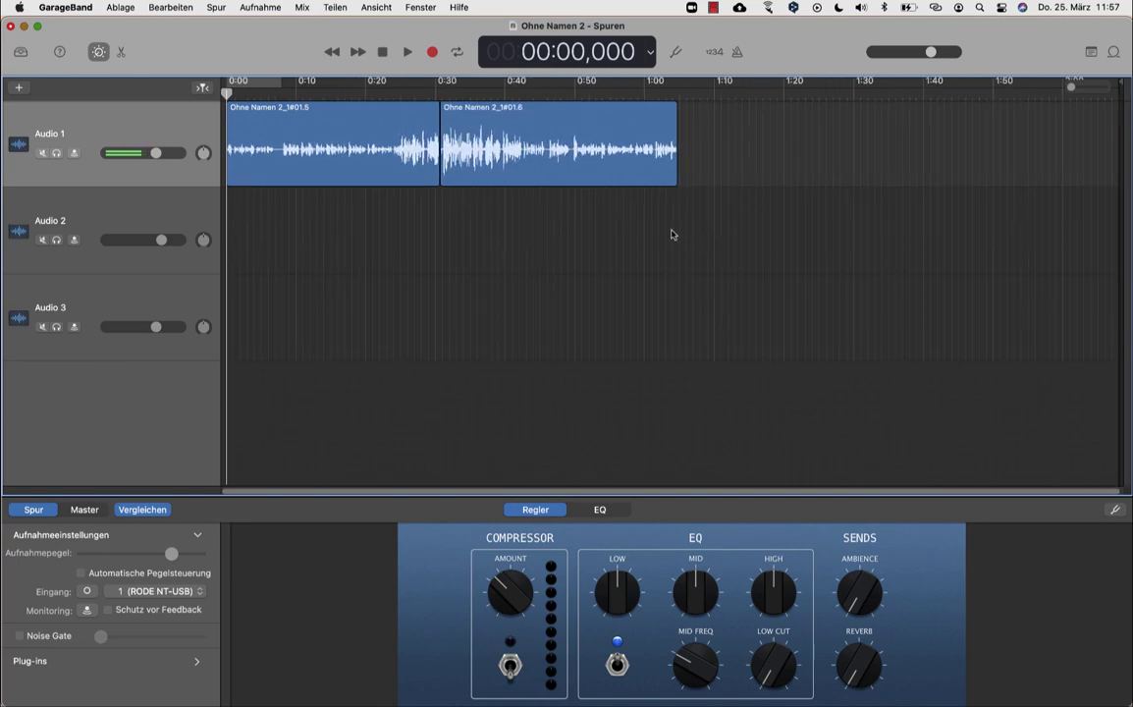